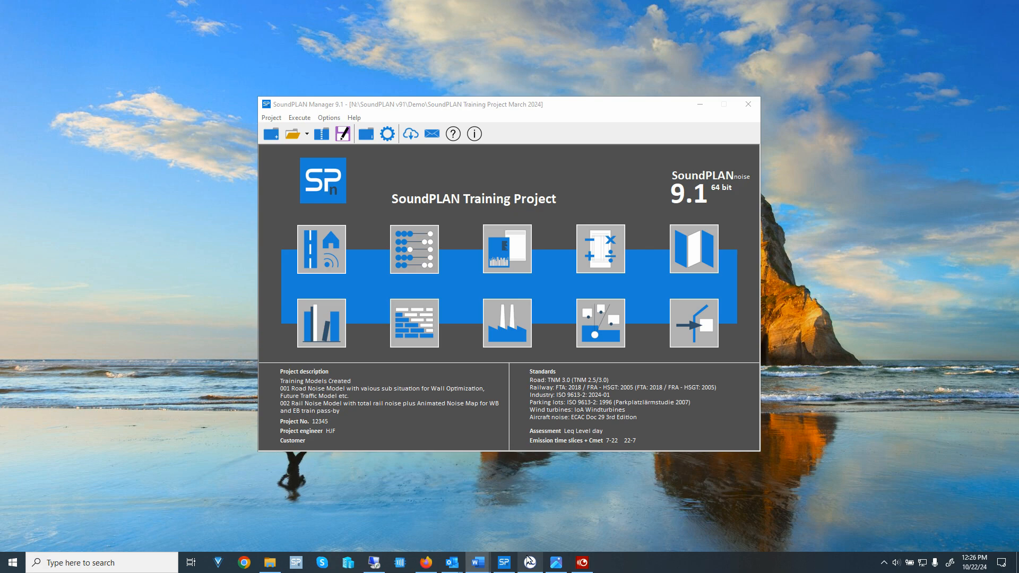
# - Review the ISO 9613-2 2024 changes image in the image viewer and close it
pyautogui.click(556, 567)
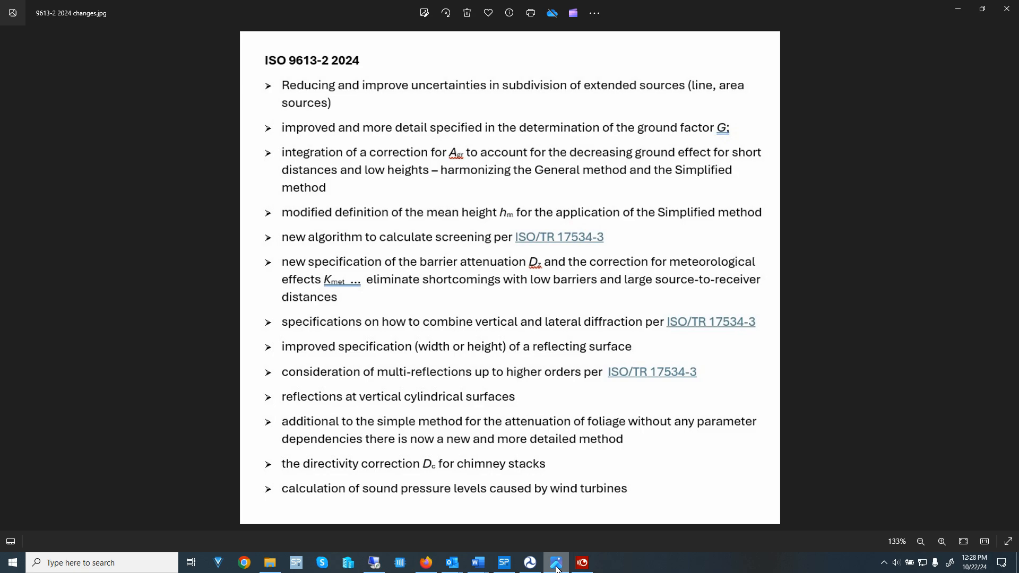
pyautogui.click(1006, 8)
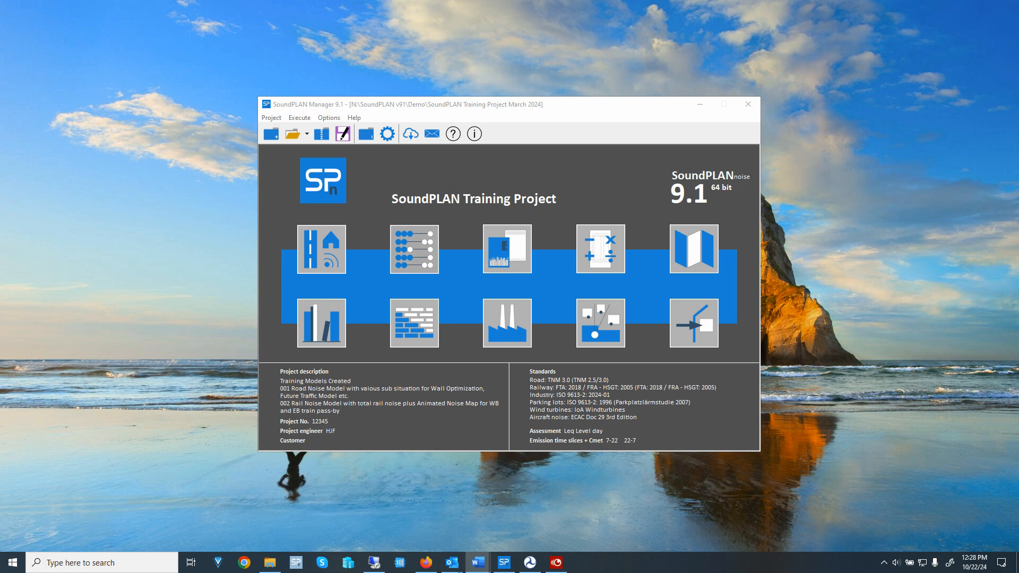
# - Open the situation 007 Single Cycle Cogen Peaker Plant from the SoundPLAN Manager and locate the Cogen Plant's HRSG unit
pyautogui.click(325, 259)
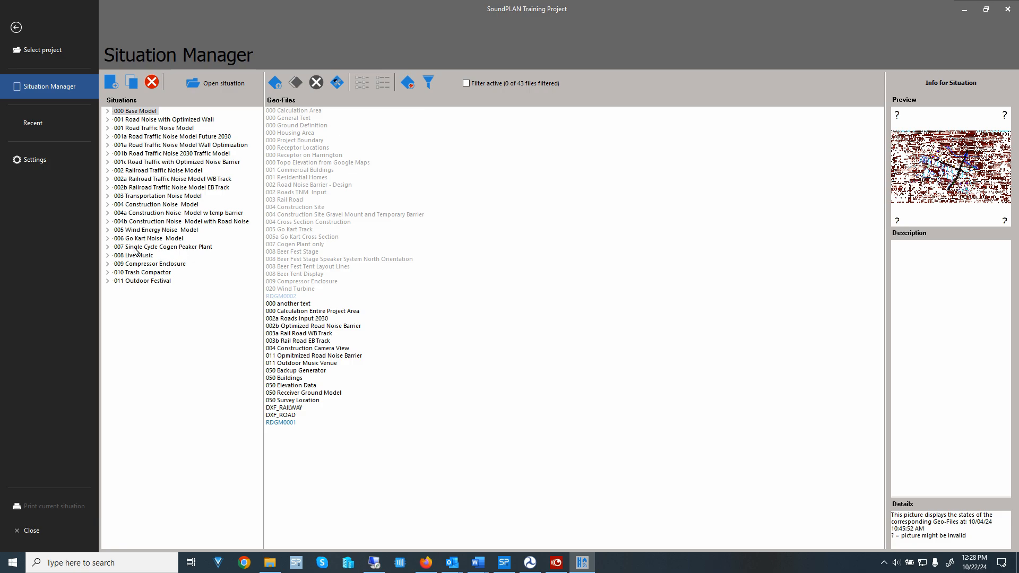
pyautogui.doubleClick(136, 251)
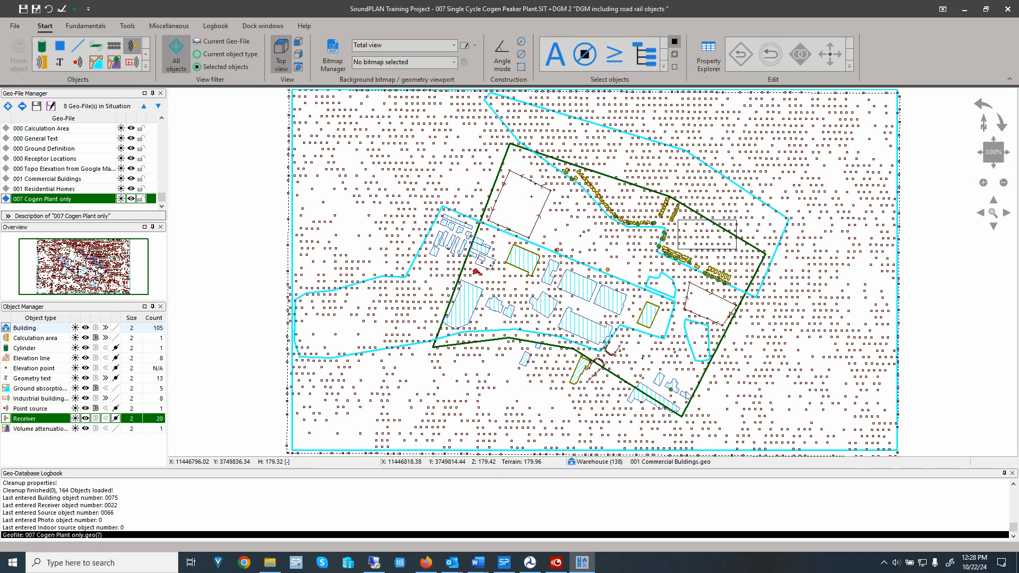
pyautogui.scroll(5, 476, 269)
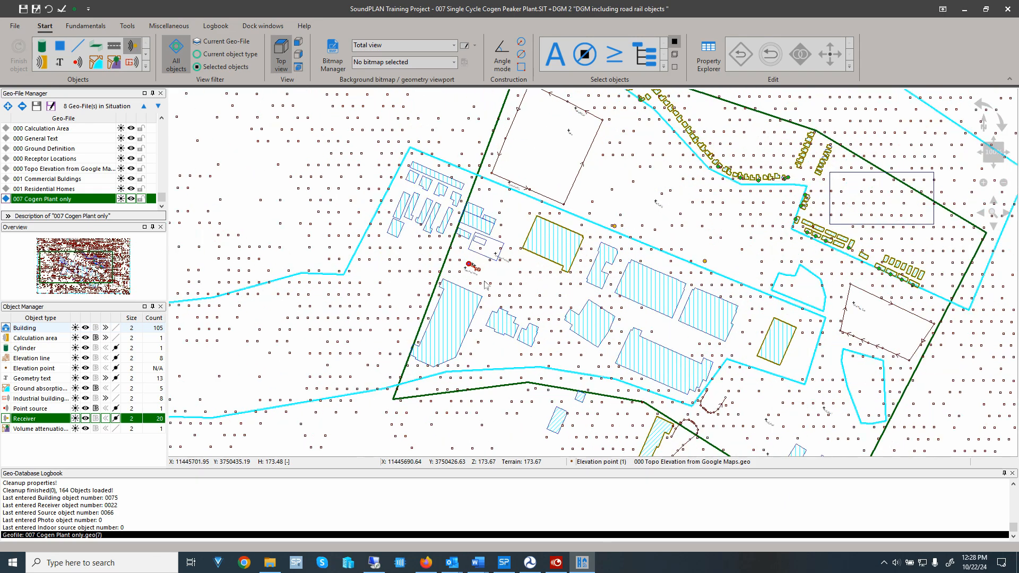
pyautogui.scroll(5, 475, 269)
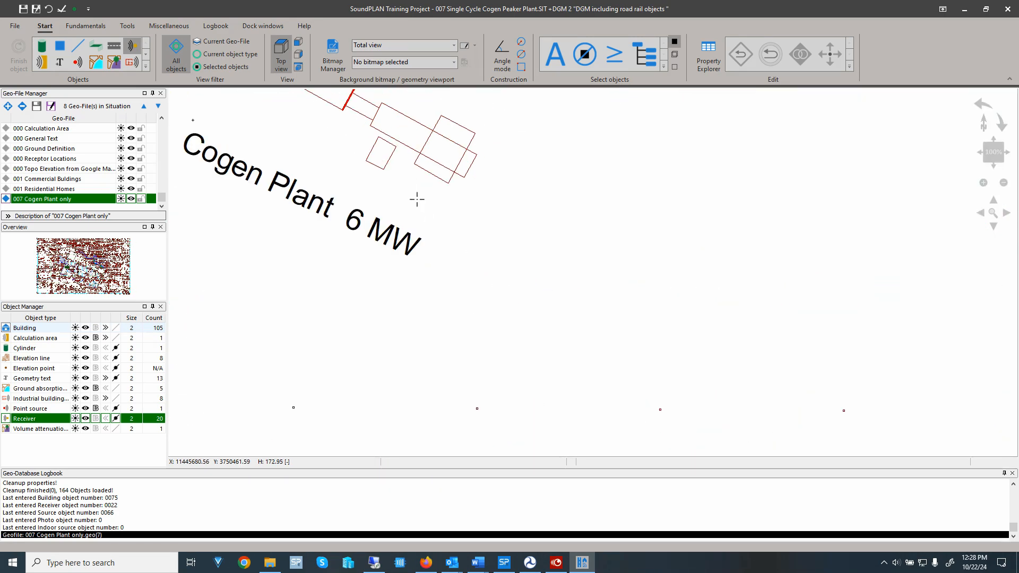
pyautogui.scroll(4, 479, 192)
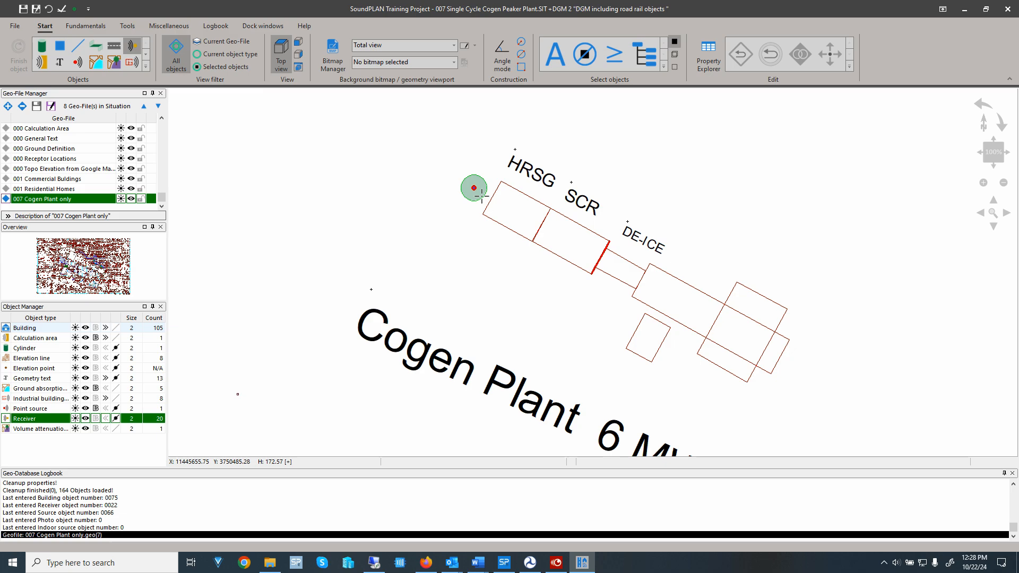
# - Place a trial cylinder object southwest of the cogen stack, examine its properties, and discard it
pyautogui.click(145, 66)
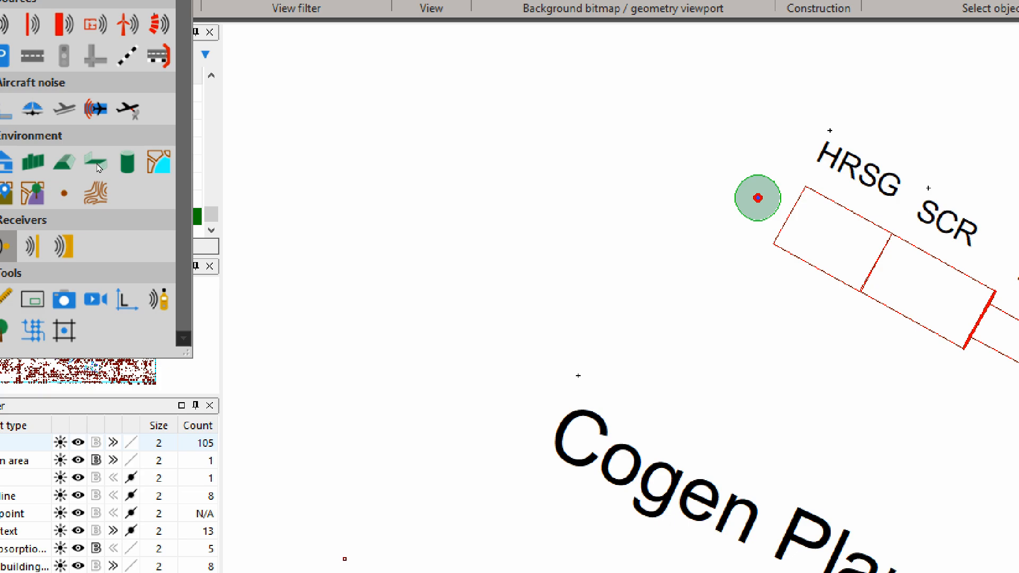
pyautogui.click(130, 163)
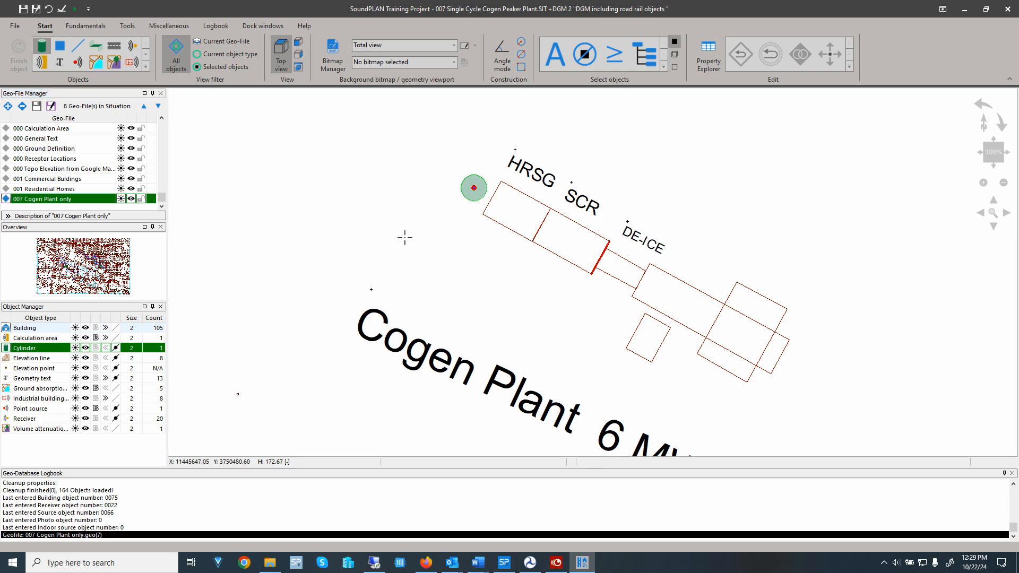
pyautogui.click(404, 238)
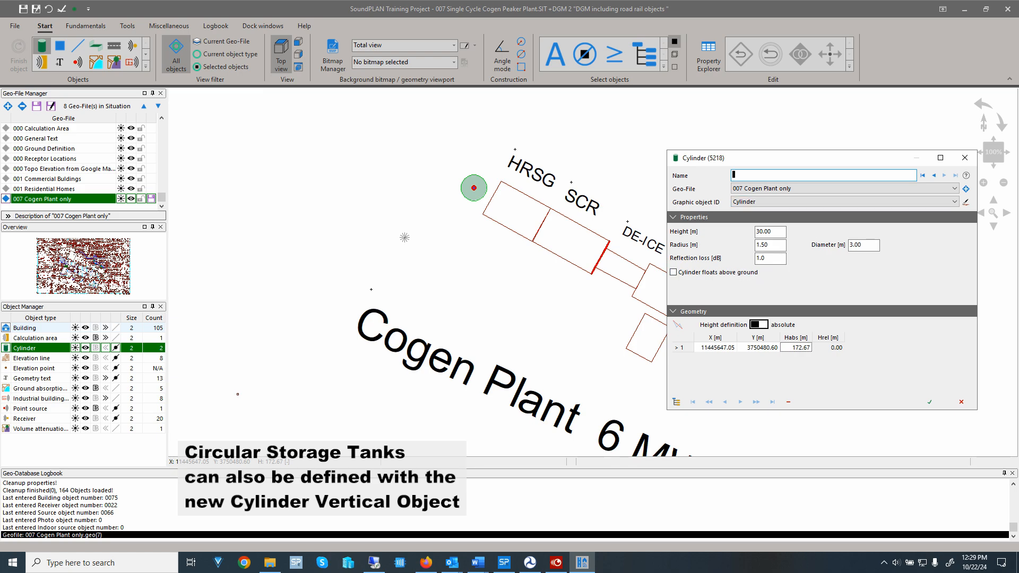
pyautogui.click(964, 157)
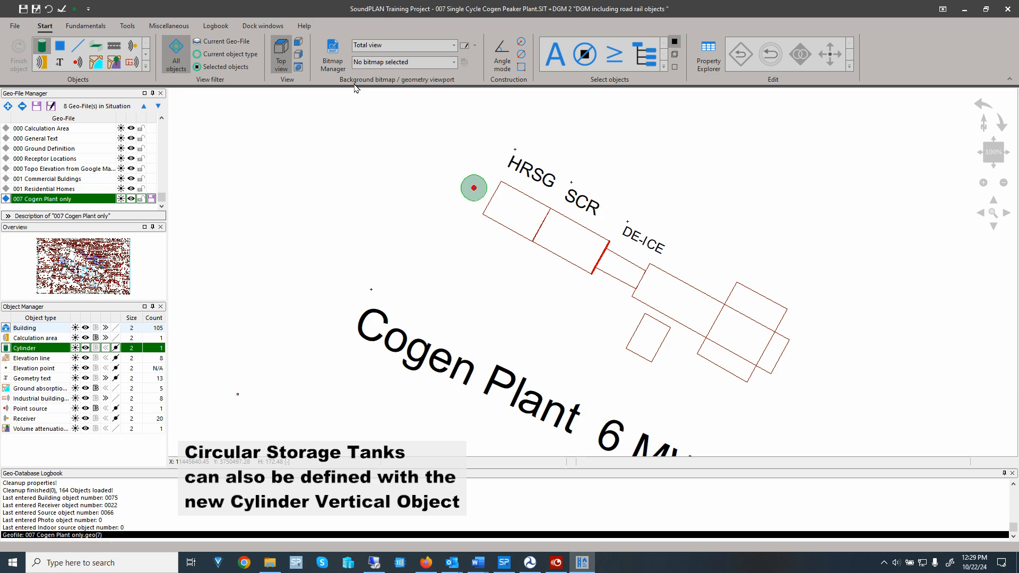
# - View the cogen plant and its stack in 3D, and close the 3D view
pyautogui.click(298, 67)
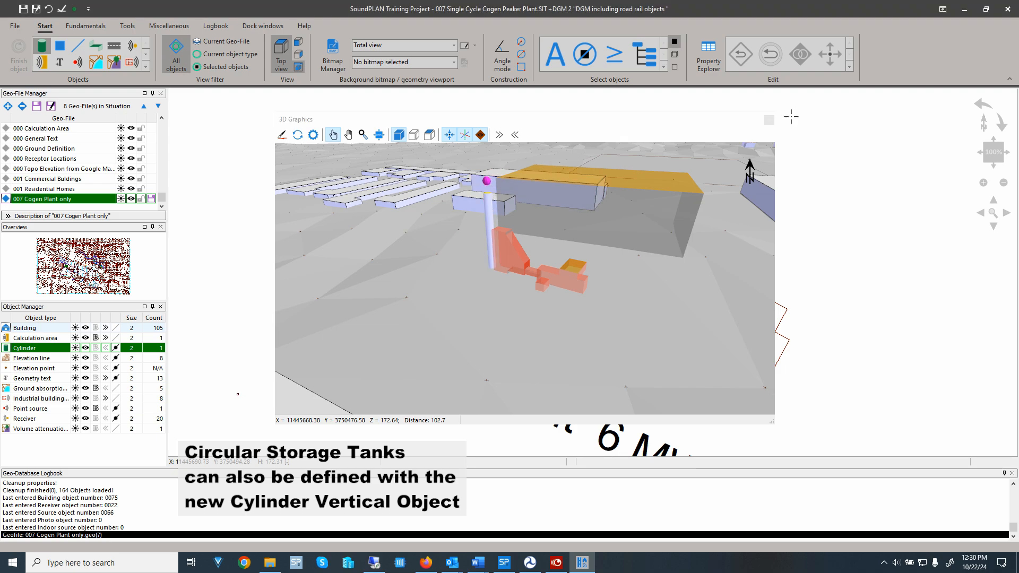
pyautogui.click(771, 122)
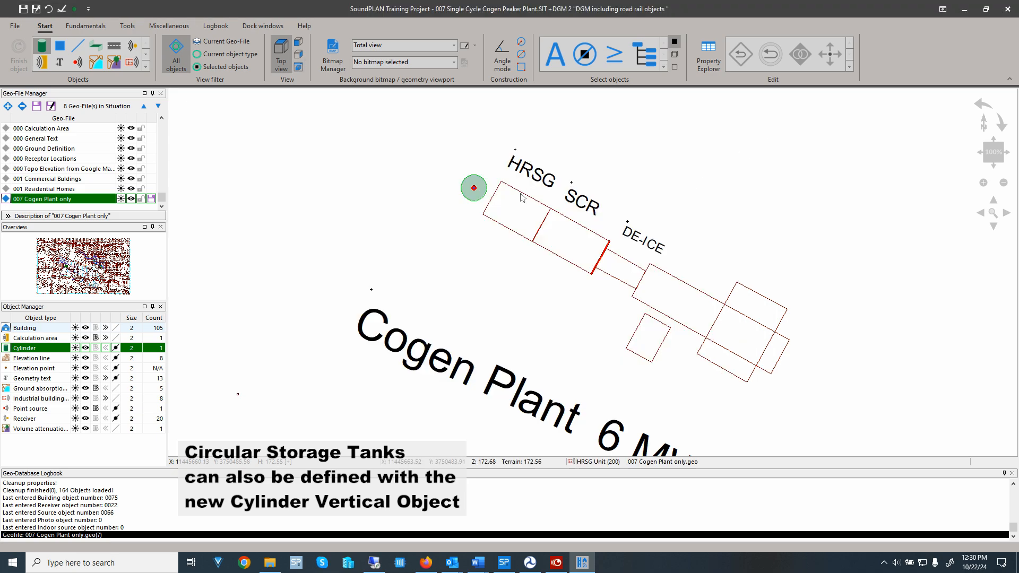
# - Open the Stack Exhaust source's emission spectrum and select its directivity entry Stacks ISO 9613-2:2022(E) Example 1 in the directivity library
pyautogui.click(474, 188)
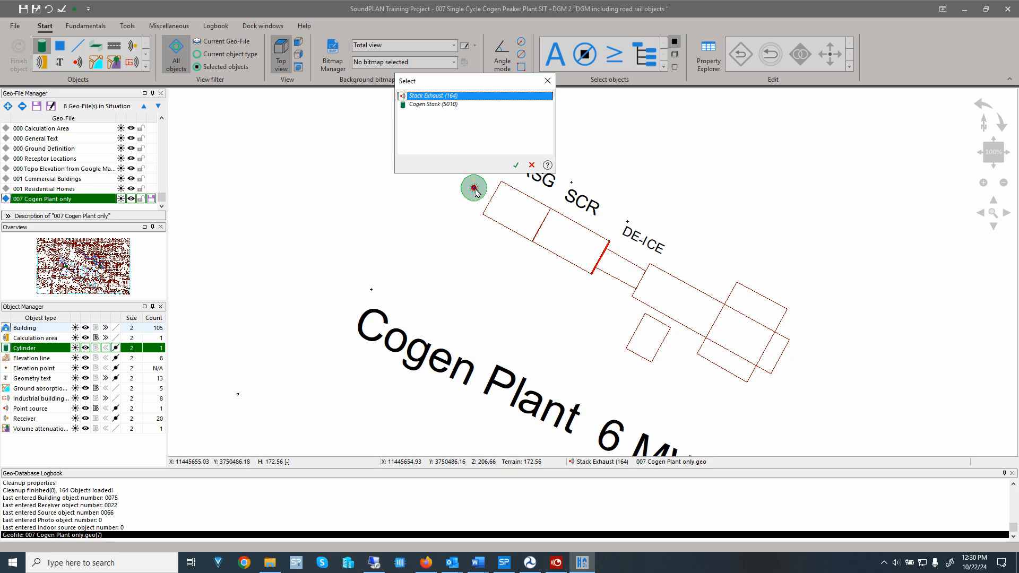
pyautogui.doubleClick(445, 96)
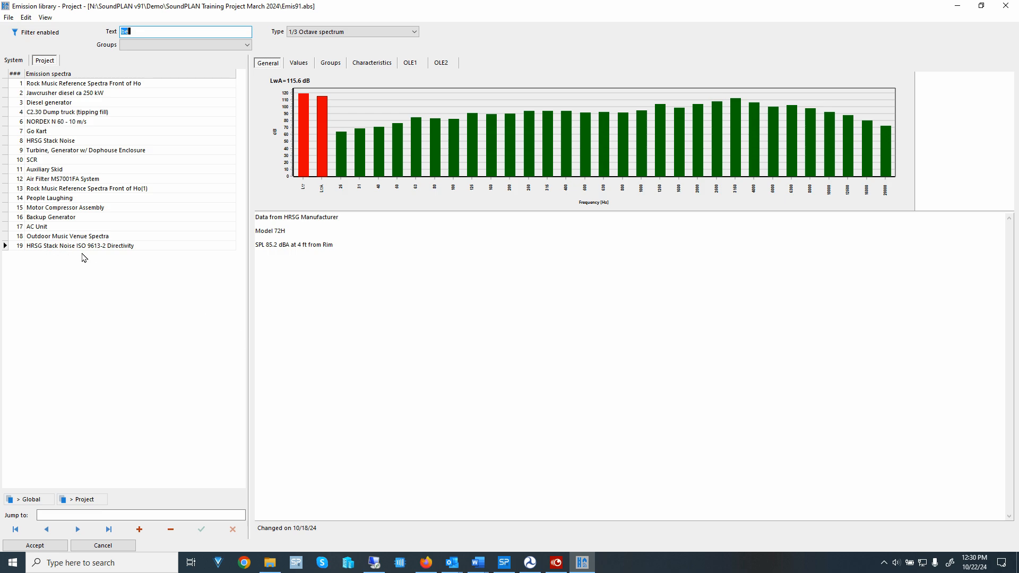
pyautogui.click(299, 64)
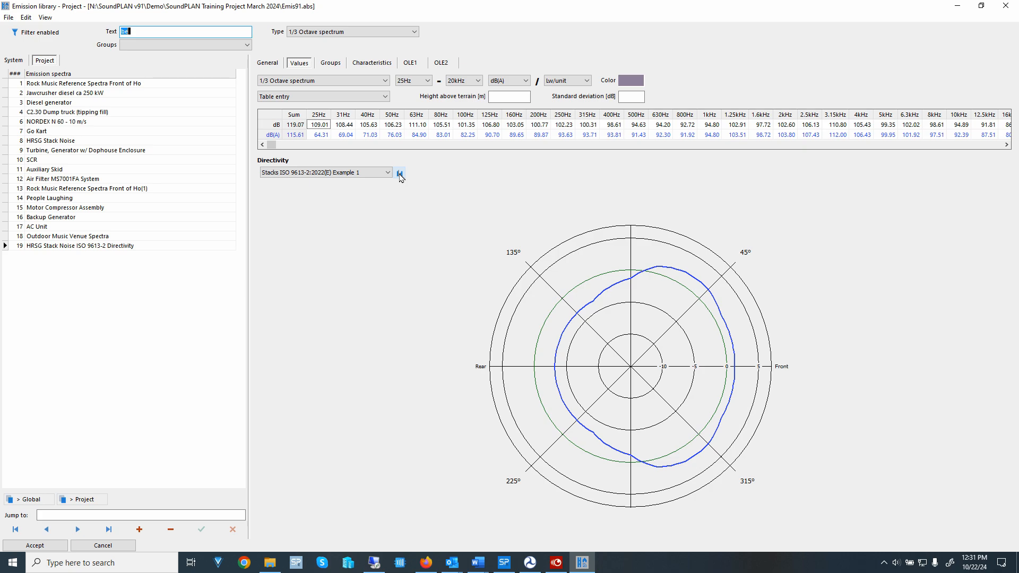
pyautogui.click(400, 174)
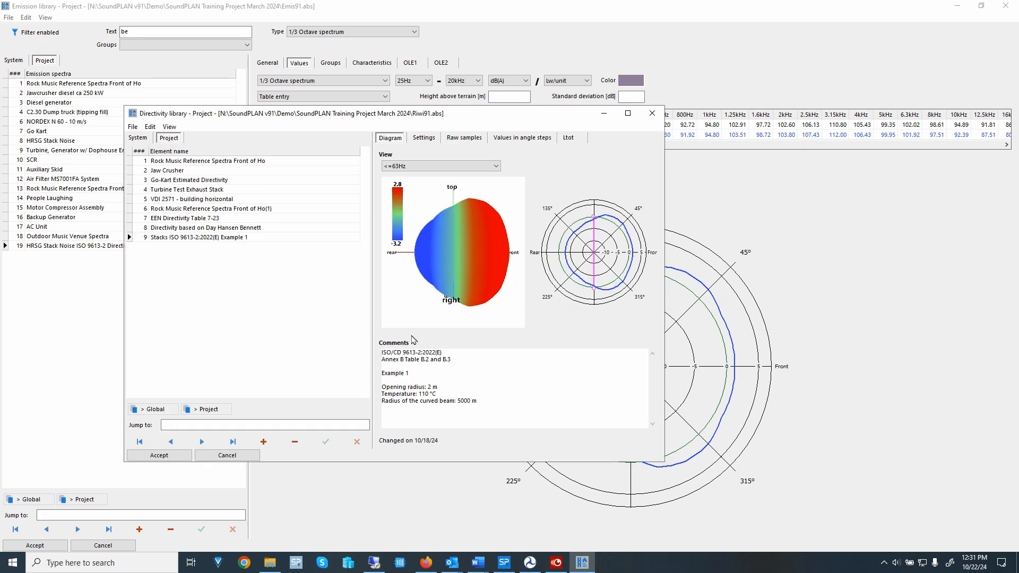
pyautogui.click(192, 239)
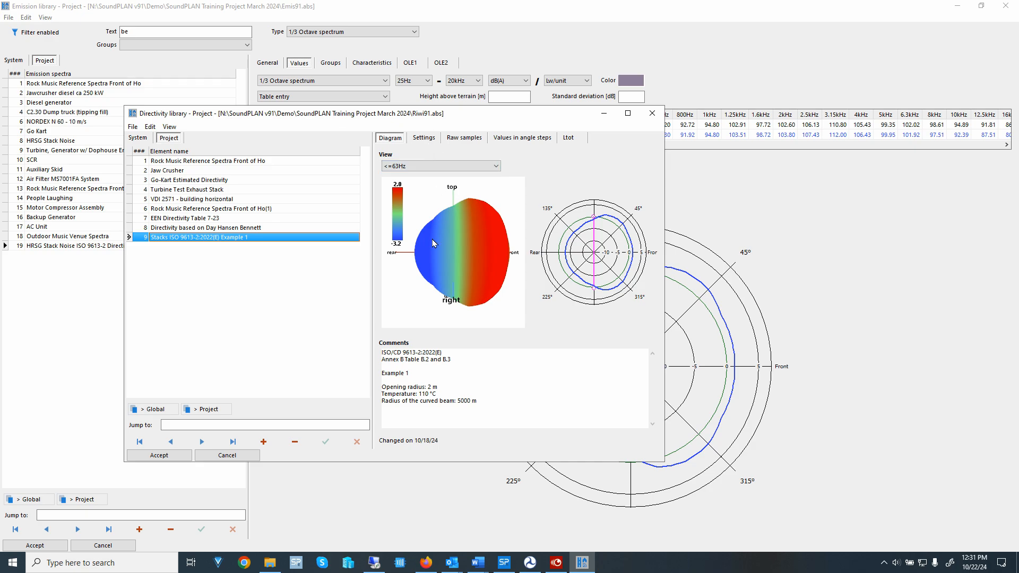
# - Calculate the chimney directivity according to ISO 9613-2: 2024-01 with a 2.00 m opening radius, 110 °C mouth temperature and 331.4 m/s sound speed
pyautogui.click(424, 138)
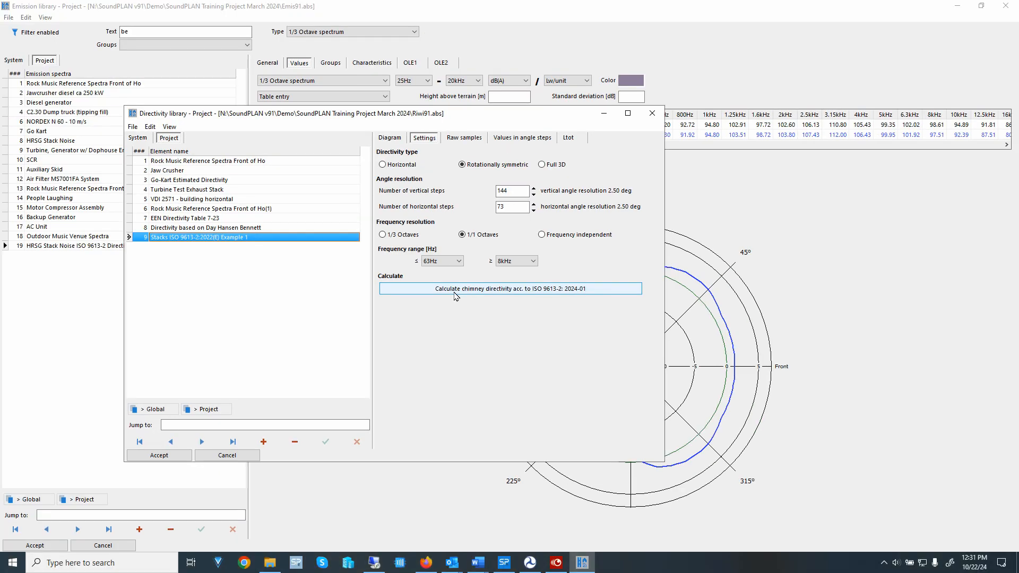
pyautogui.click(455, 290)
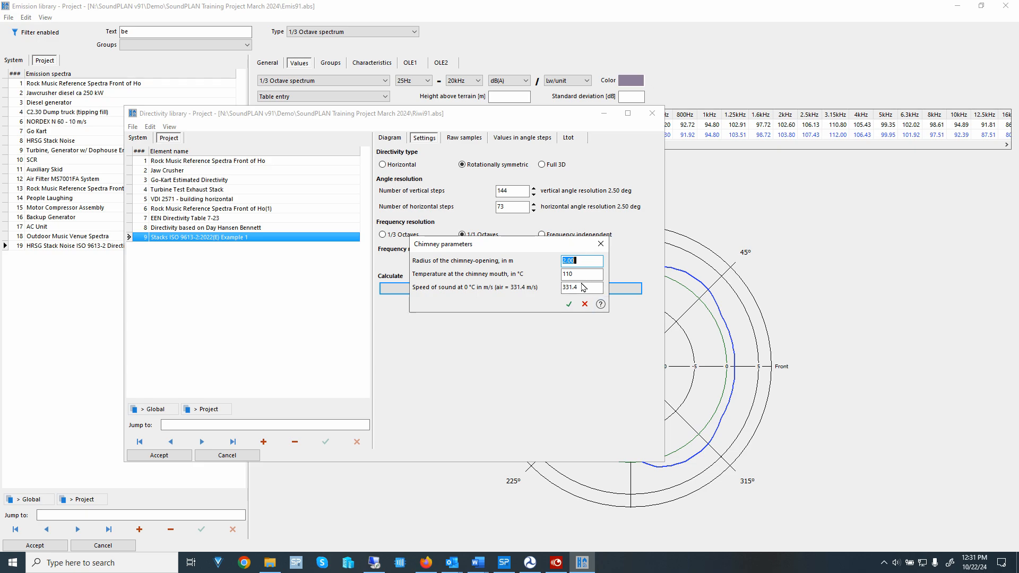
pyautogui.moveTo(601, 287); pyautogui.dragTo(563, 287)
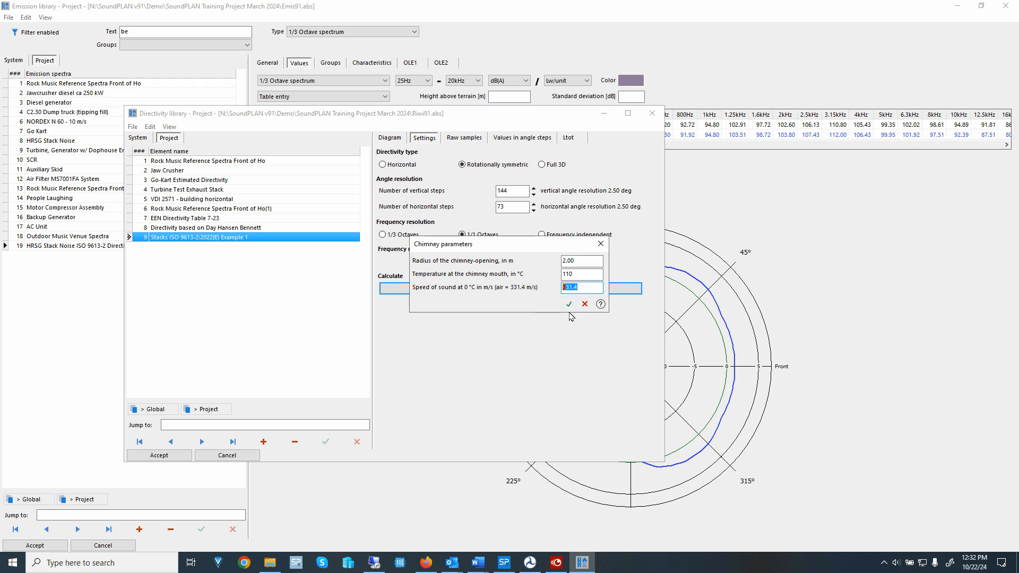
pyautogui.click(569, 305)
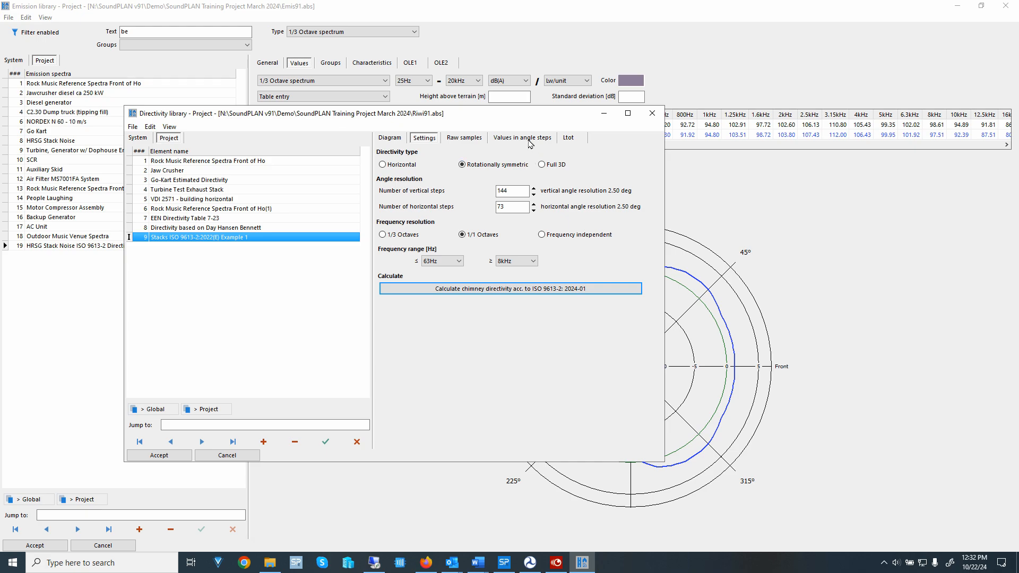
# - Examine the stack's directivity values by angle step for the bands up to 63 Hz, 125 Hz, 250 Hz and 500 Hz
pyautogui.click(527, 138)
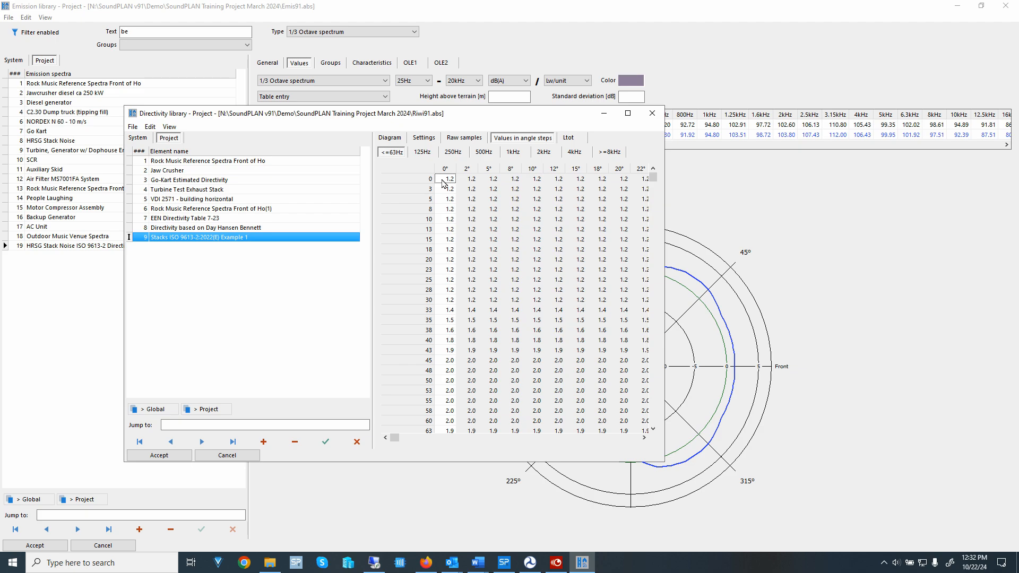
pyautogui.click(425, 152)
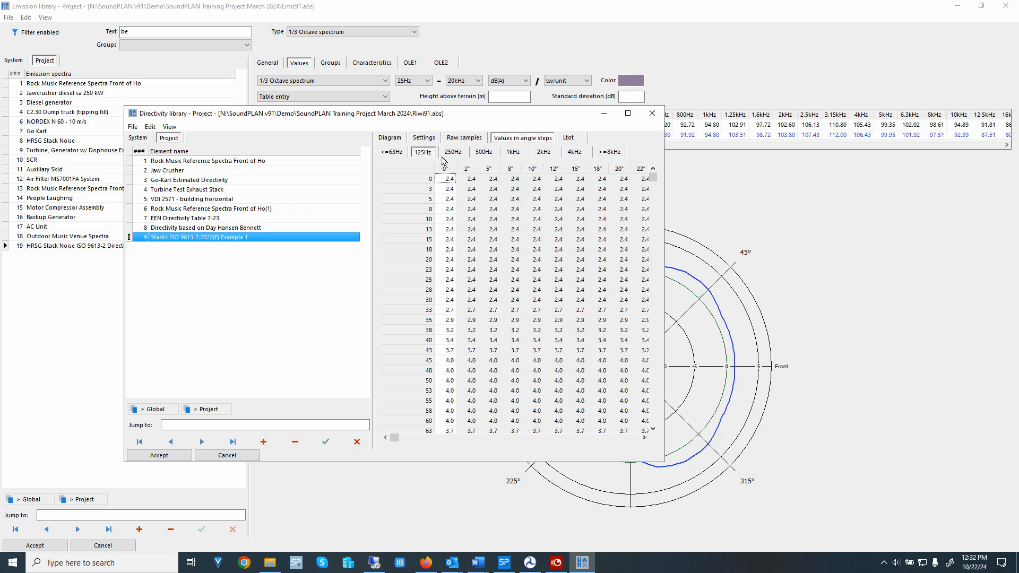
pyautogui.click(453, 154)
pyautogui.click(485, 153)
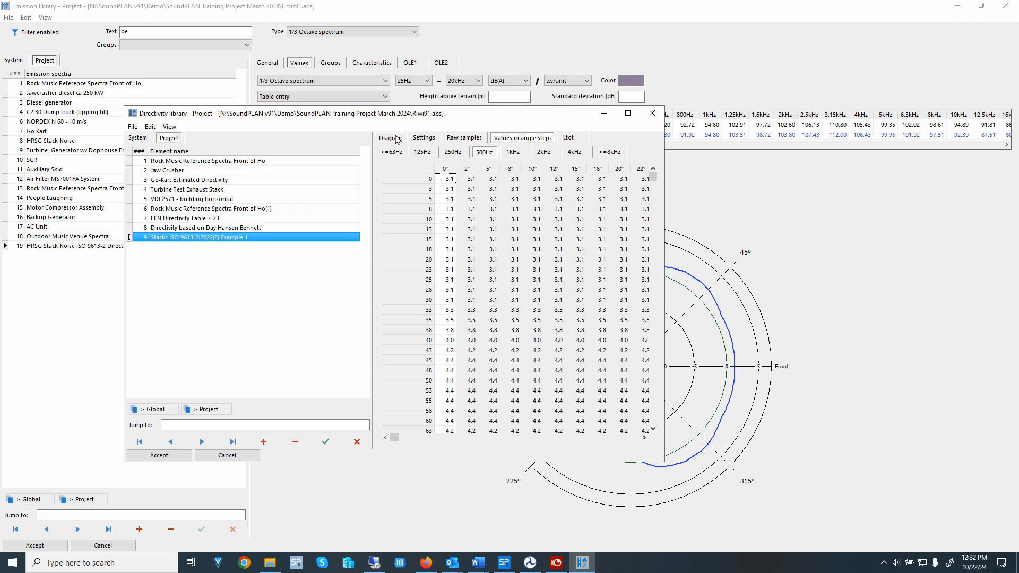
# - View the stack's directivity diagram for the 125 Hz and 1 kHz bands
pyautogui.click(390, 138)
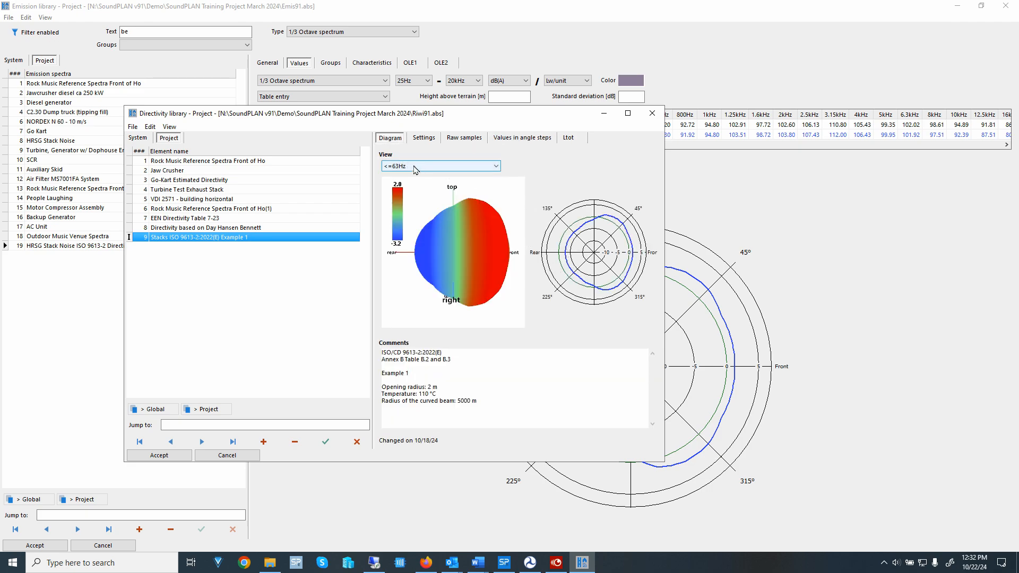
pyautogui.click(419, 167)
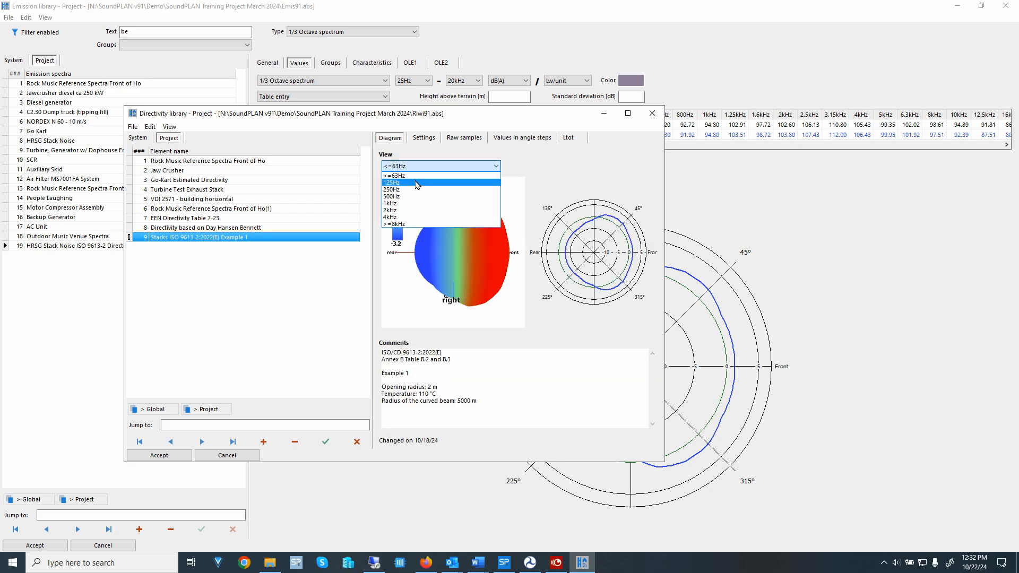
pyautogui.click(419, 181)
pyautogui.click(417, 167)
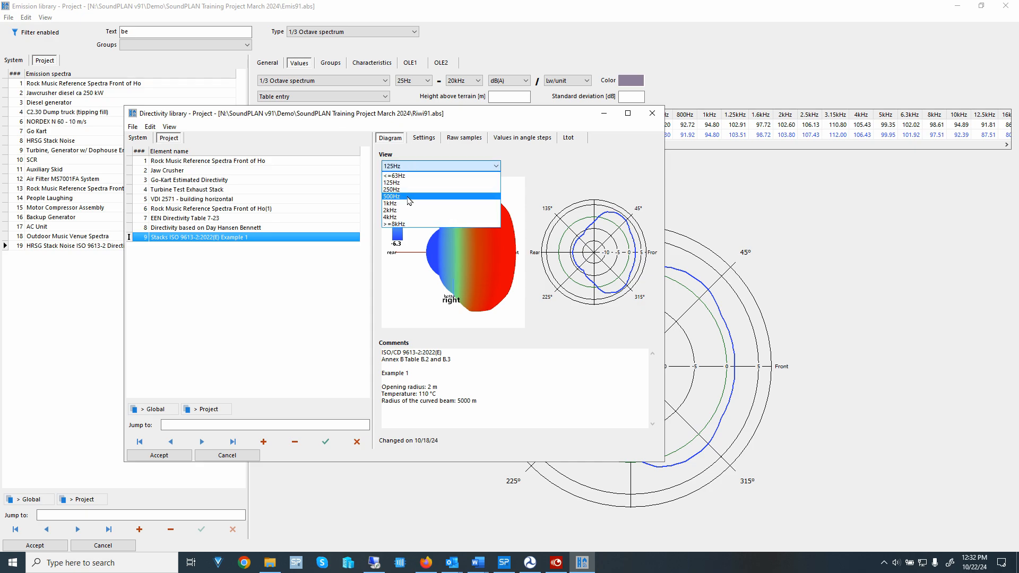
pyautogui.click(406, 204)
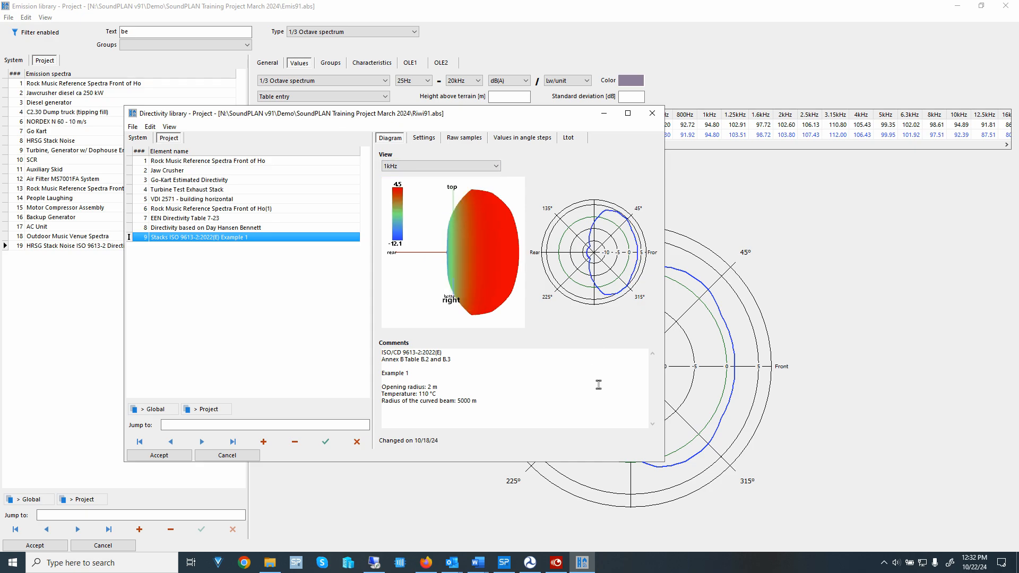
# - Show the grid and circles on the 1 kHz 3D directivity diagram and rotate it to inspect its shape
pyautogui.rightClick(482, 255)
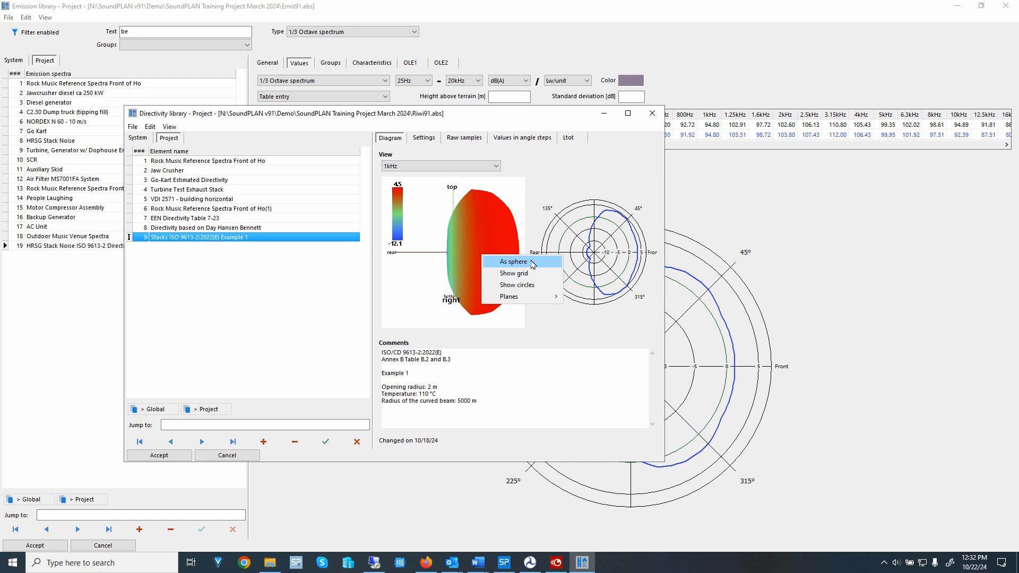
pyautogui.click(527, 273)
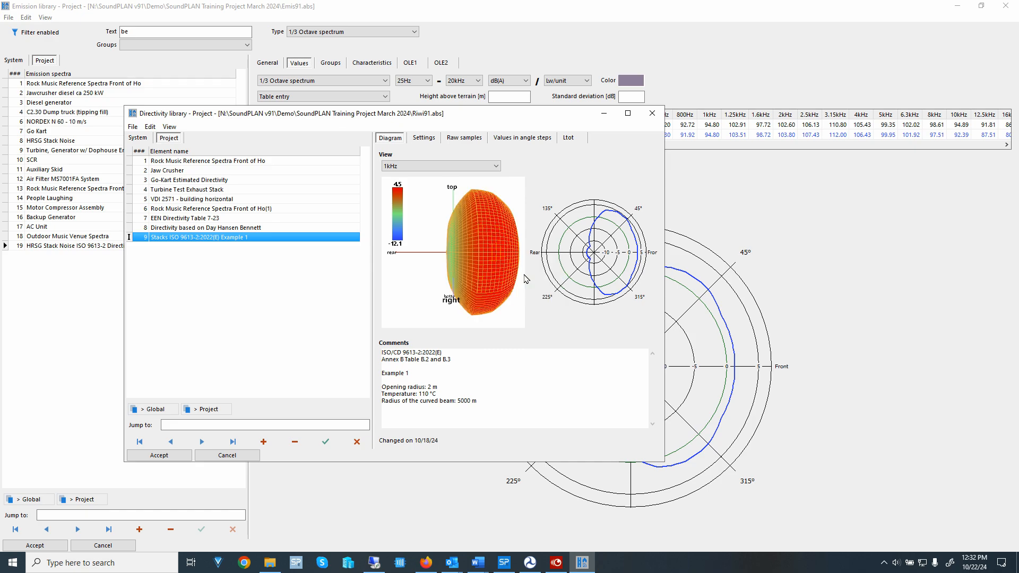
pyautogui.rightClick(515, 266)
pyautogui.click(546, 295)
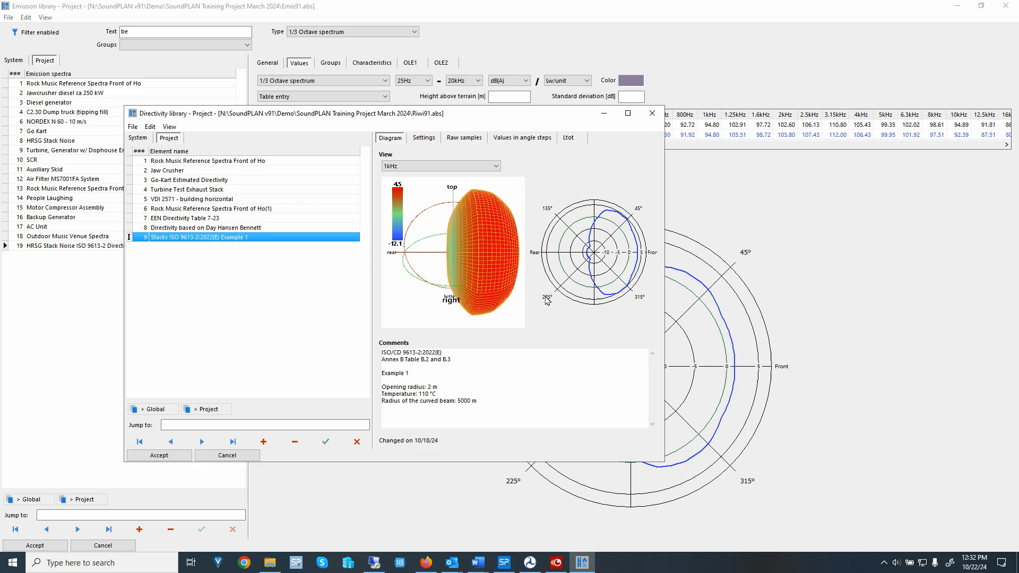
pyautogui.moveTo(513, 285); pyautogui.dragTo(468, 200)
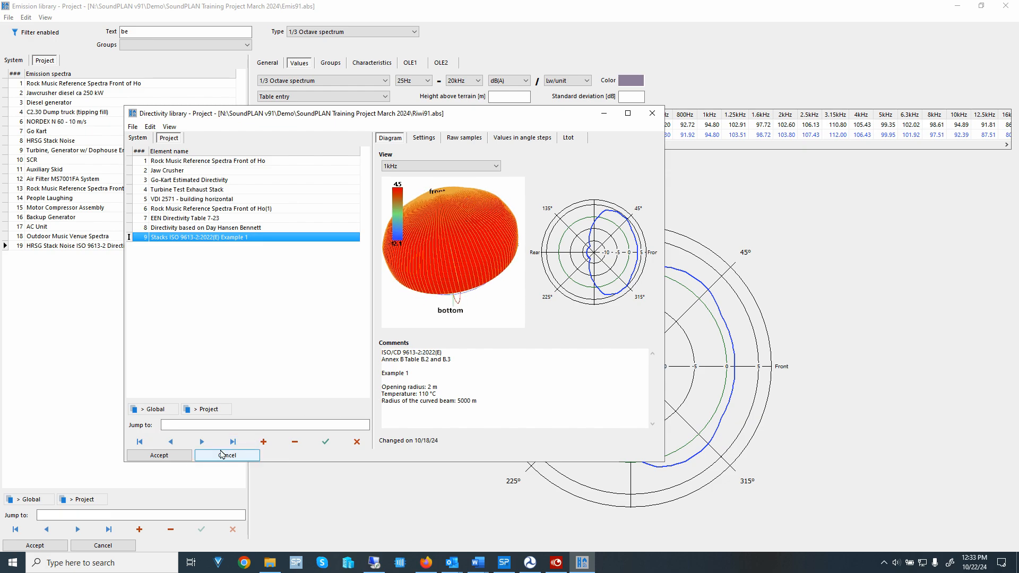
# - Accept the Stacks ISO 9613-2:2022(E) Example 1 directivity for the HRSG Stack Noise ISO 9613-2 Directivity spectrum and save that element
pyautogui.click(326, 442)
pyautogui.click(159, 455)
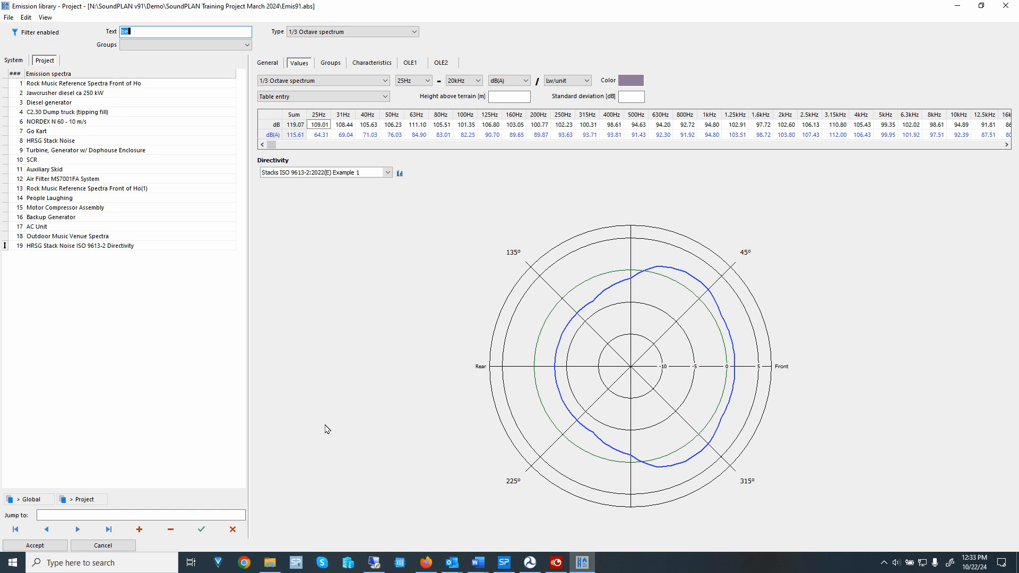
pyautogui.click(1006, 6)
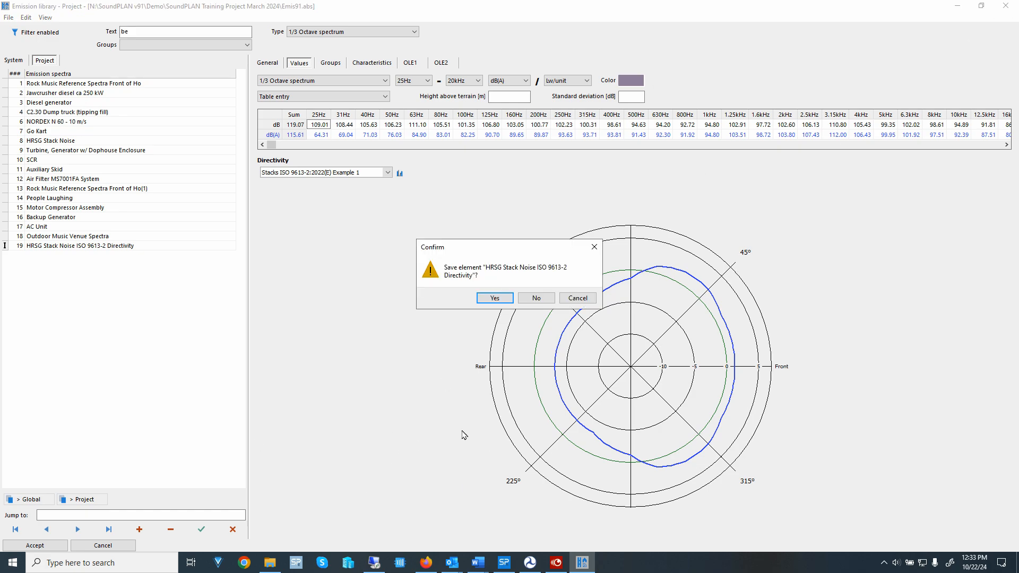
pyautogui.click(493, 298)
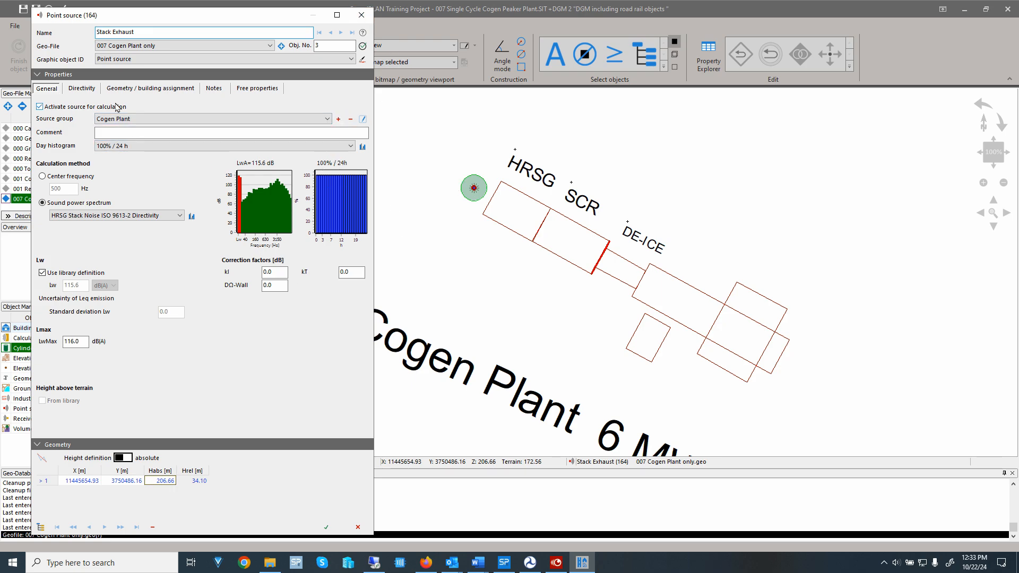
# - Set the Stack Exhaust directivity's vertical tilt to 0 degrees and its horizontal rotation to 47.0 degrees
pyautogui.click(81, 88)
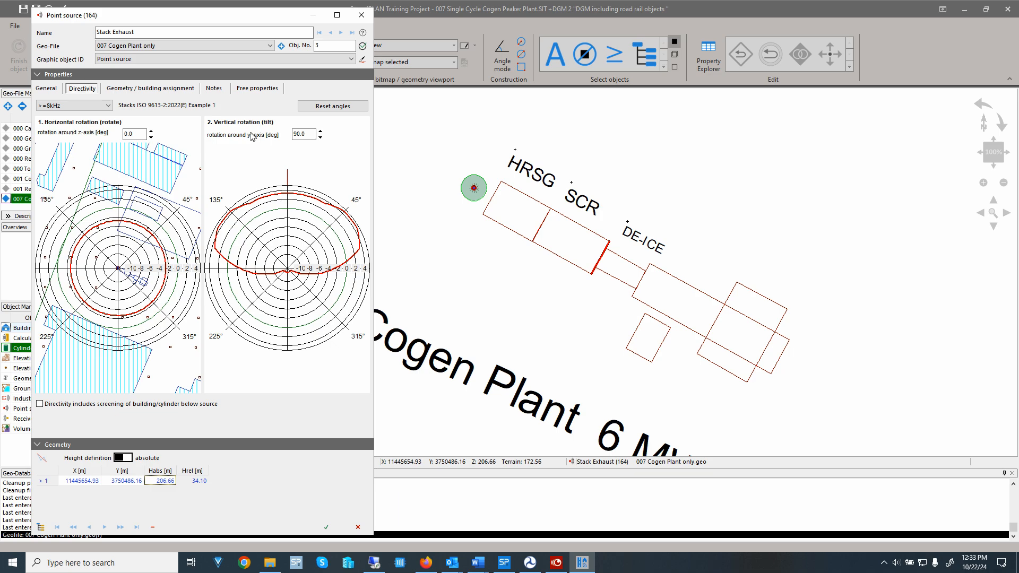
pyautogui.moveTo(309, 135); pyautogui.dragTo(264, 136)
pyautogui.write('0')
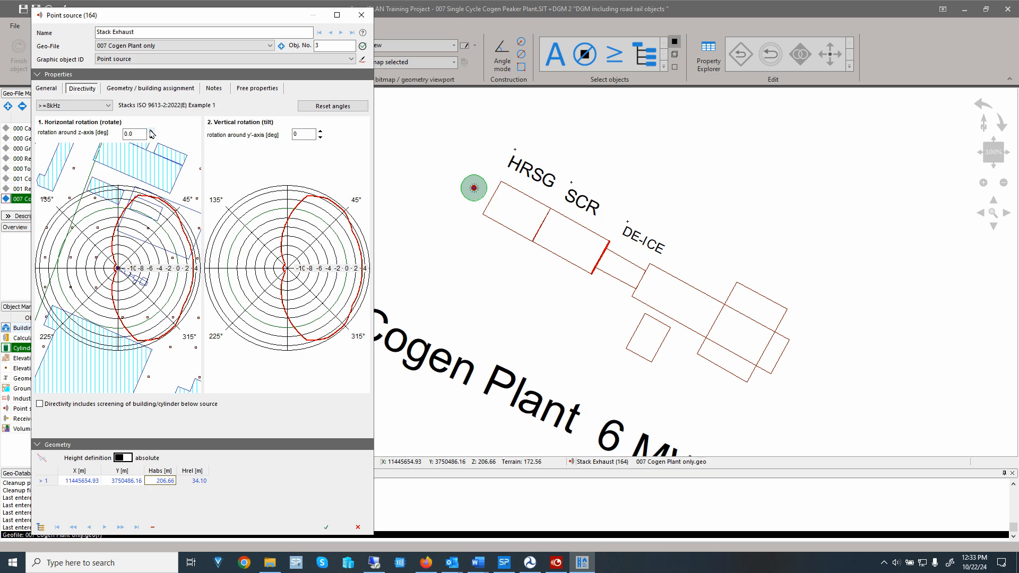
pyautogui.click(152, 131)
pyautogui.moveTo(152, 132); pyautogui.dragTo(152, 133)
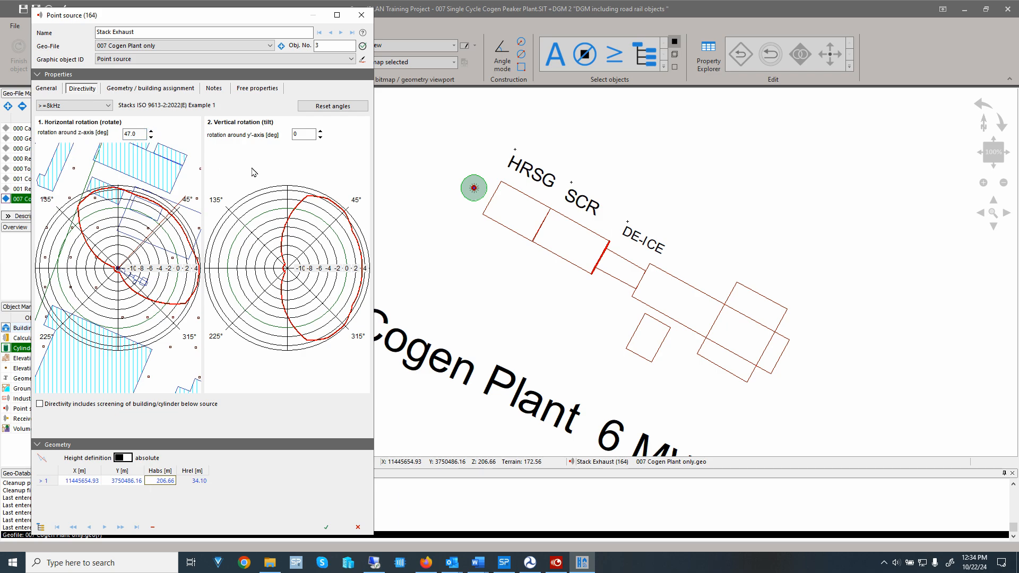
# - Set the Stack Exhaust directivity's vertical tilt to 90 degrees and confirm the point source
pyautogui.doubleClick(304, 134)
pyautogui.write('90')
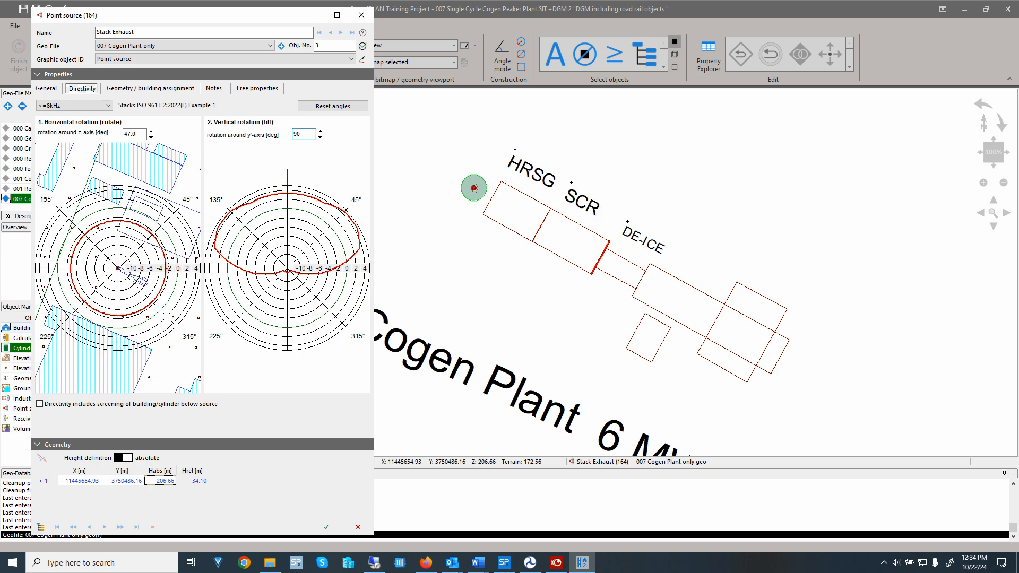
pyautogui.click(324, 529)
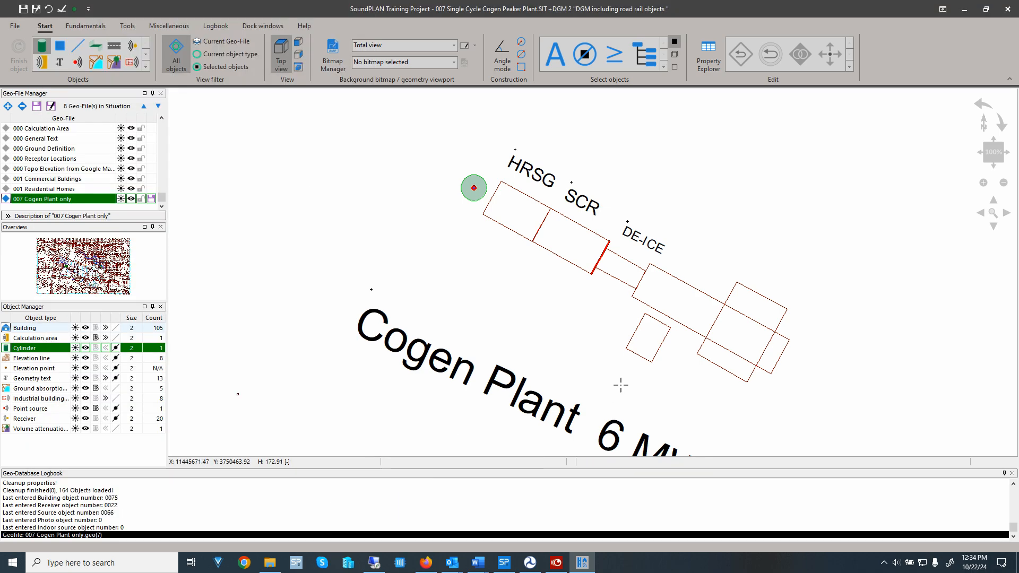
# - Reopen the Stack Exhaust point source to review its directivity and general properties
pyautogui.doubleClick(474, 190)
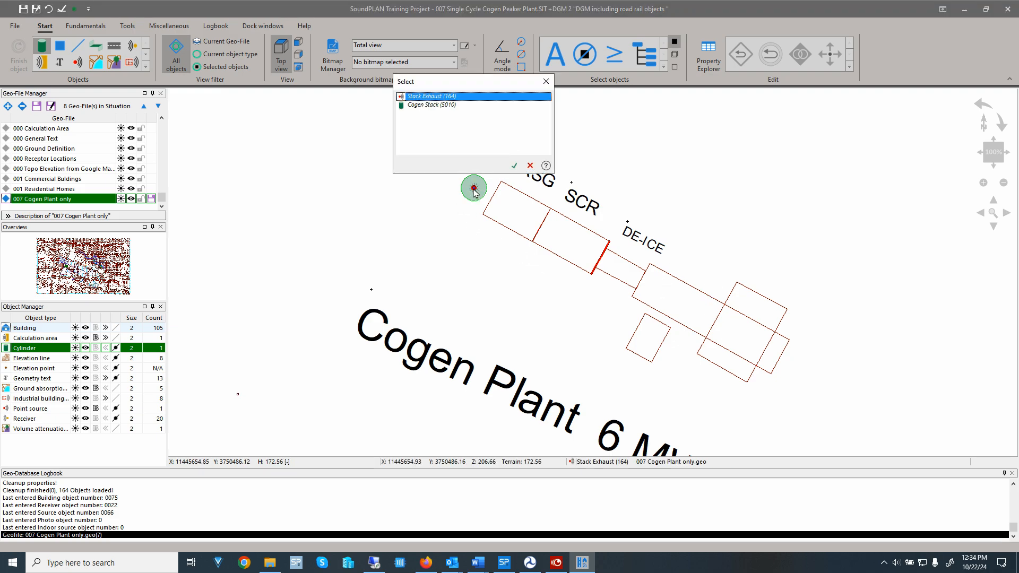
pyautogui.doubleClick(427, 97)
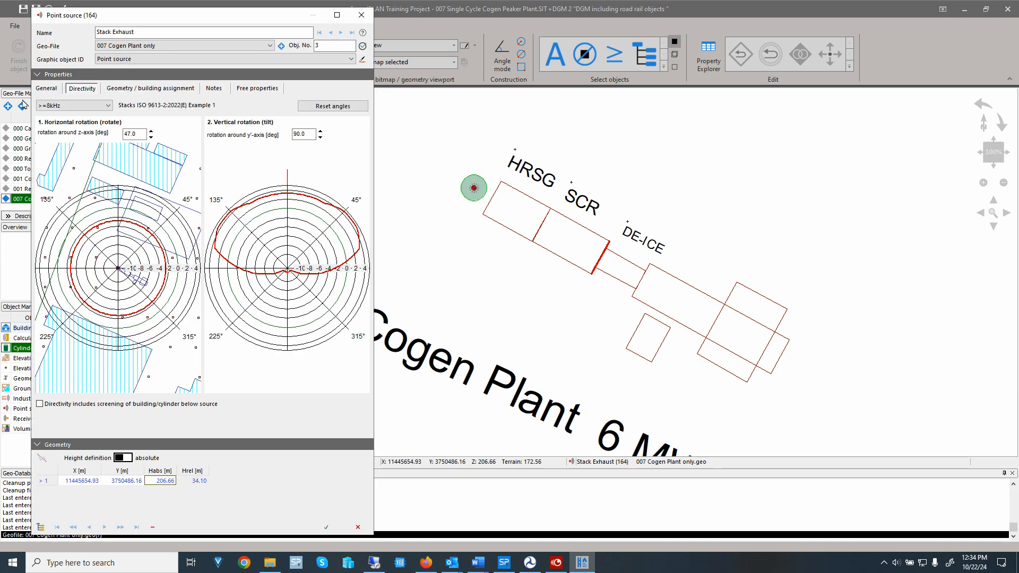
pyautogui.click(45, 88)
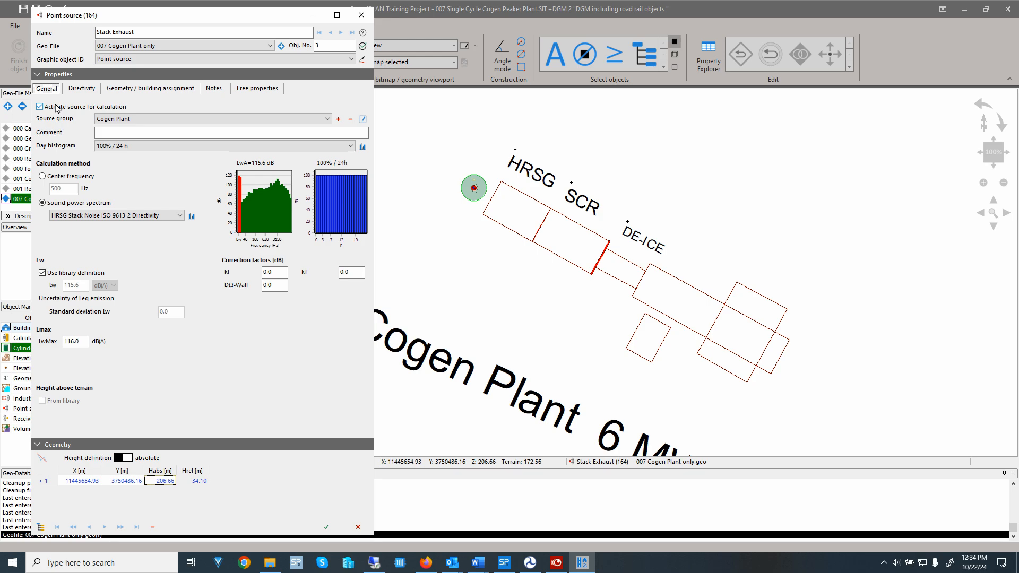
pyautogui.click(365, 18)
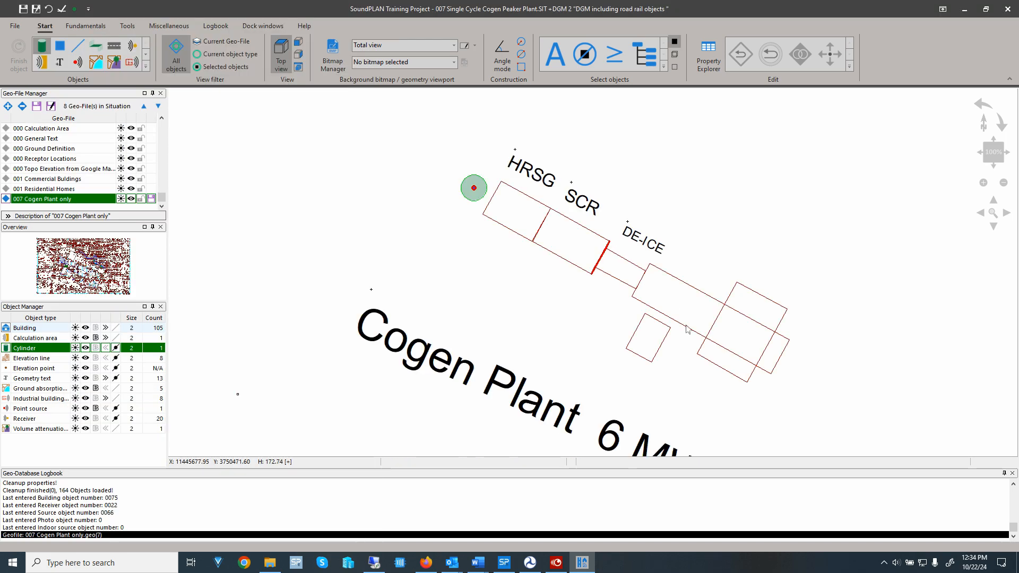
# - Review the facades and general properties of the Gas Turbine Dog House industrial building, closing it without saving changes
pyautogui.click(772, 377)
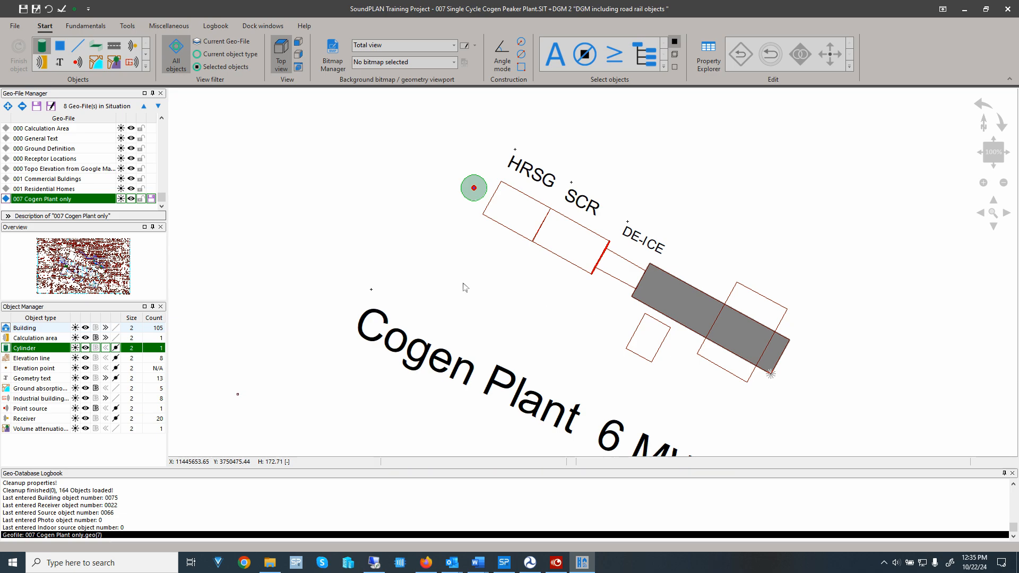
pyautogui.press('Return')
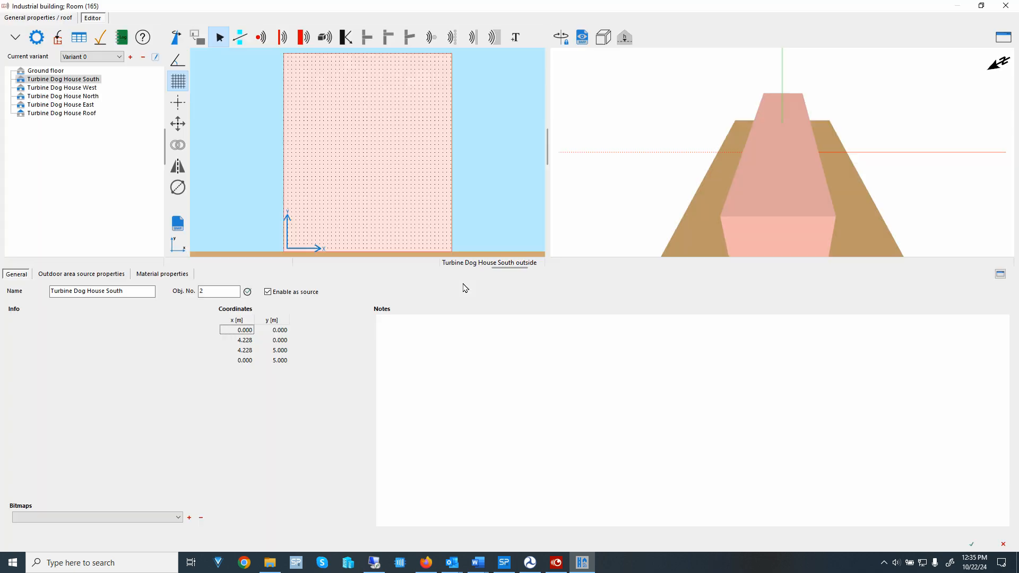
pyautogui.click(30, 17)
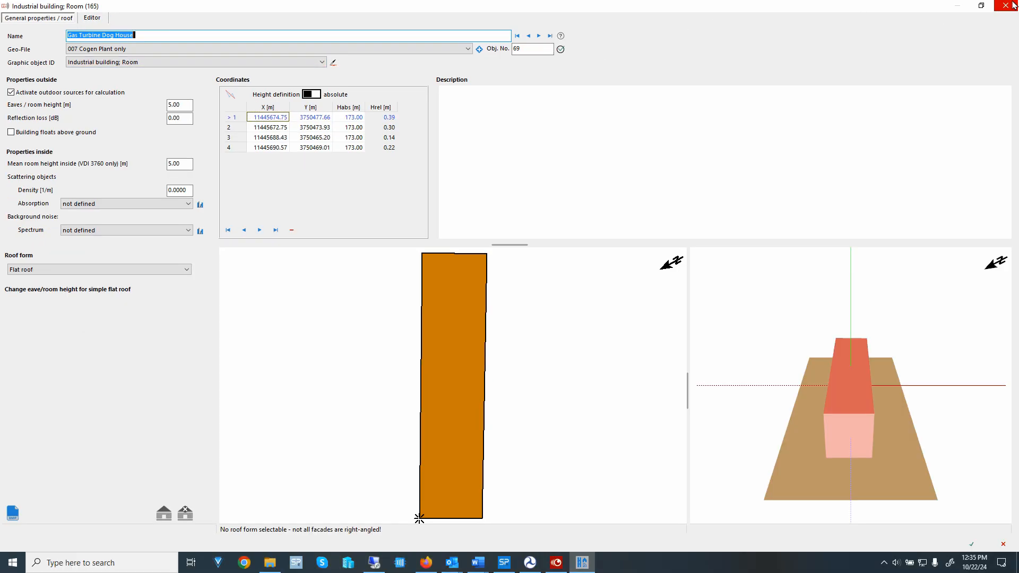
pyautogui.click(1013, 5)
pyautogui.click(530, 296)
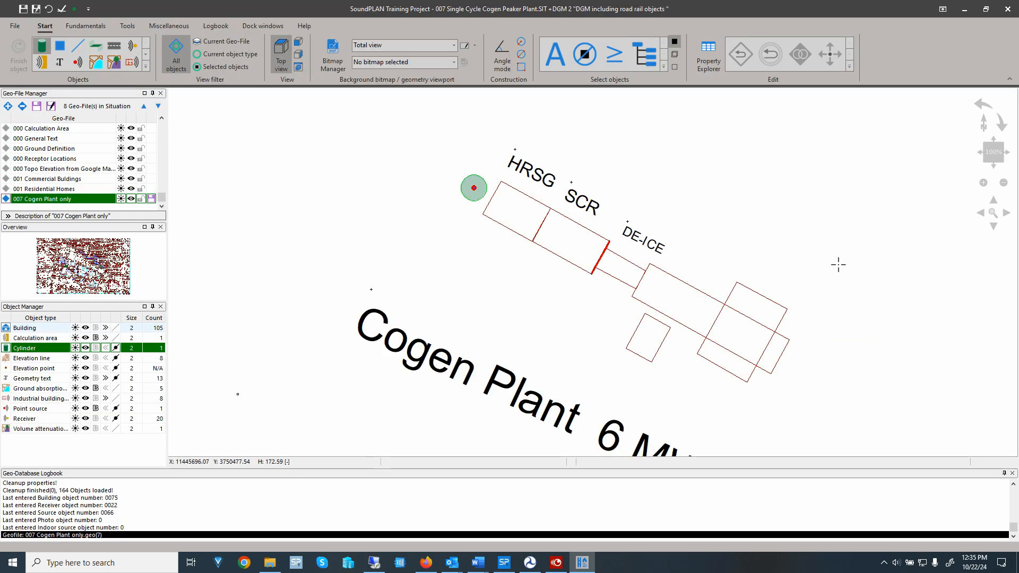
# - Open the 001 Road Traffic Noise Model situation, discarding the changes to the cogen plant situation
pyautogui.click(11, 23)
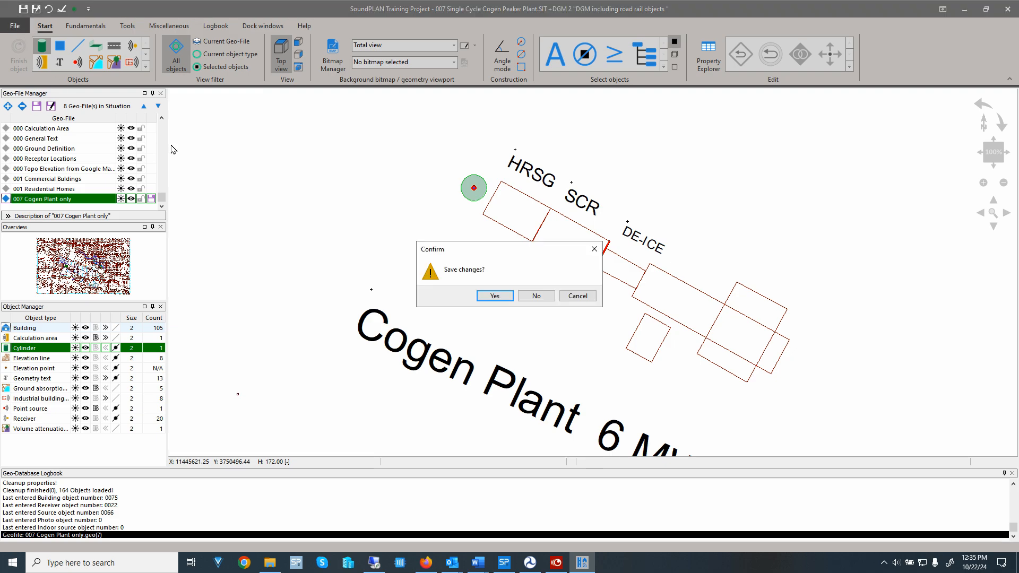
pyautogui.click(542, 296)
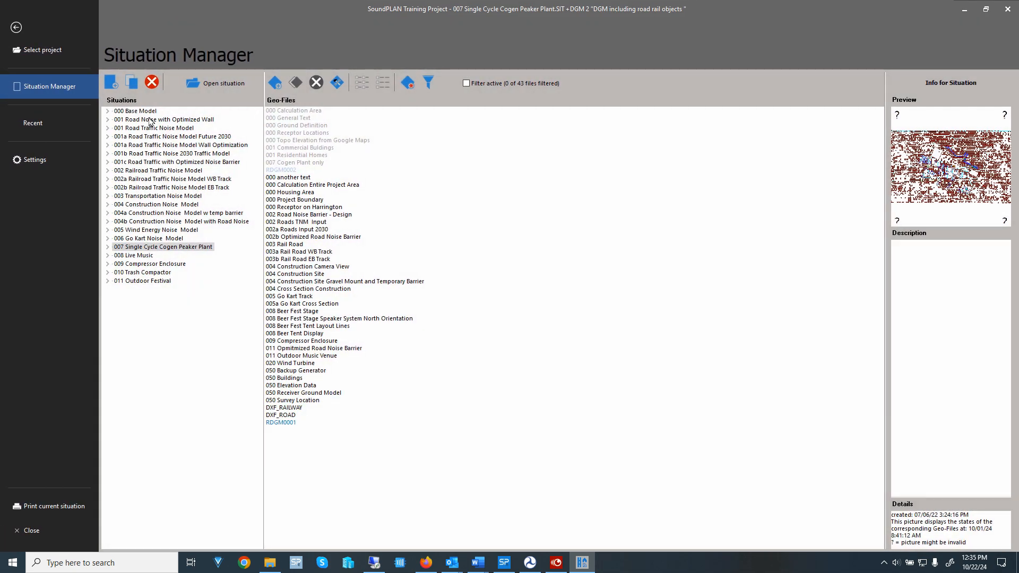
pyautogui.doubleClick(154, 128)
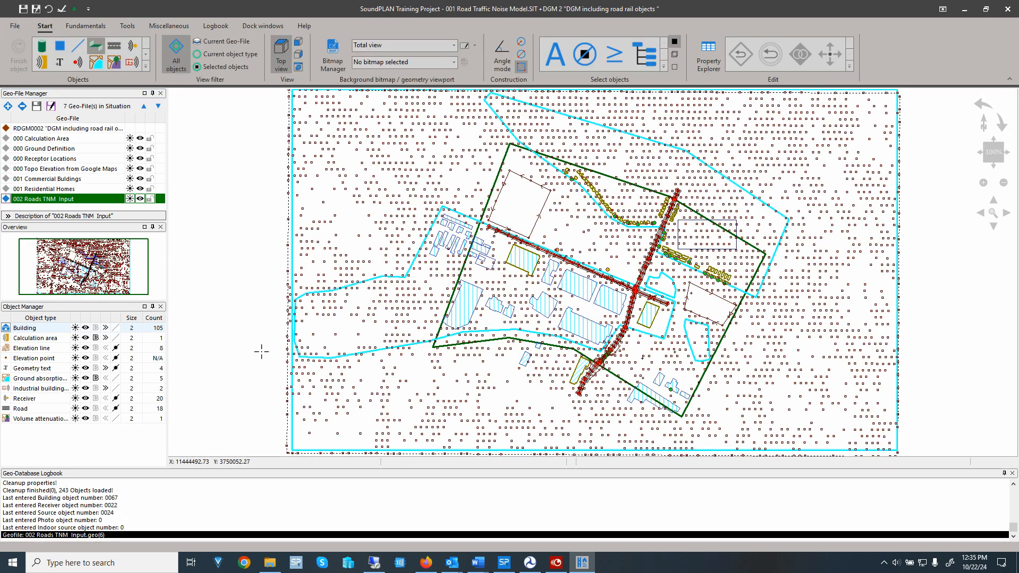
# - Review the general and TNM 2.5/3.0 emission properties of the Lincoln Ave North Bound road
pyautogui.scroll(5, 586, 366)
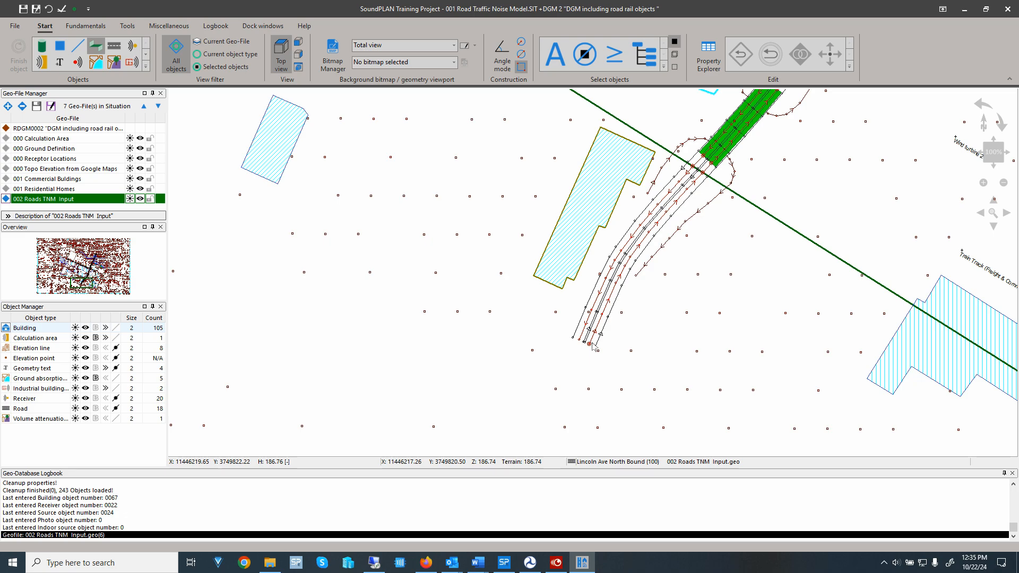
pyautogui.doubleClick(592, 344)
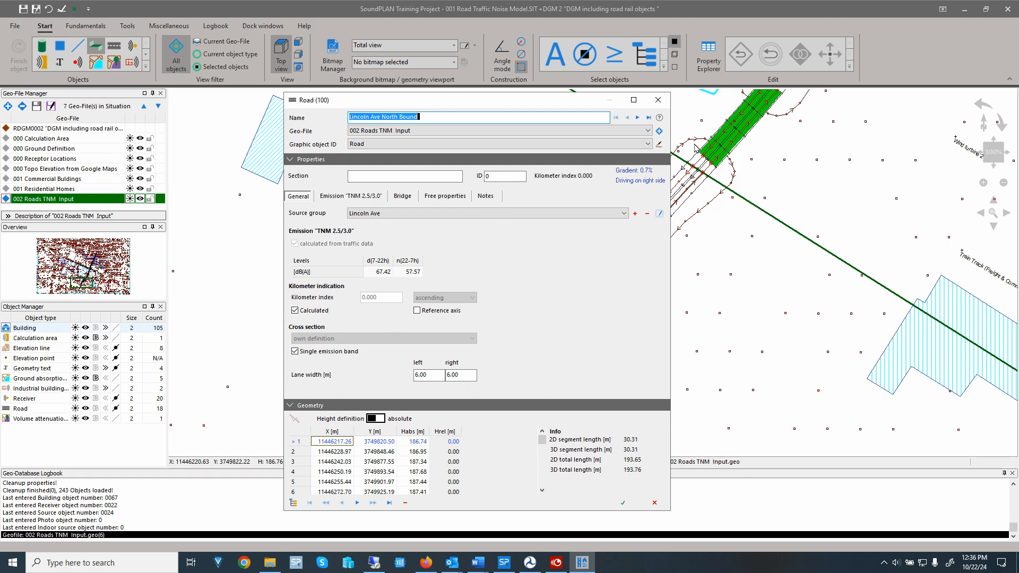
pyautogui.click(658, 101)
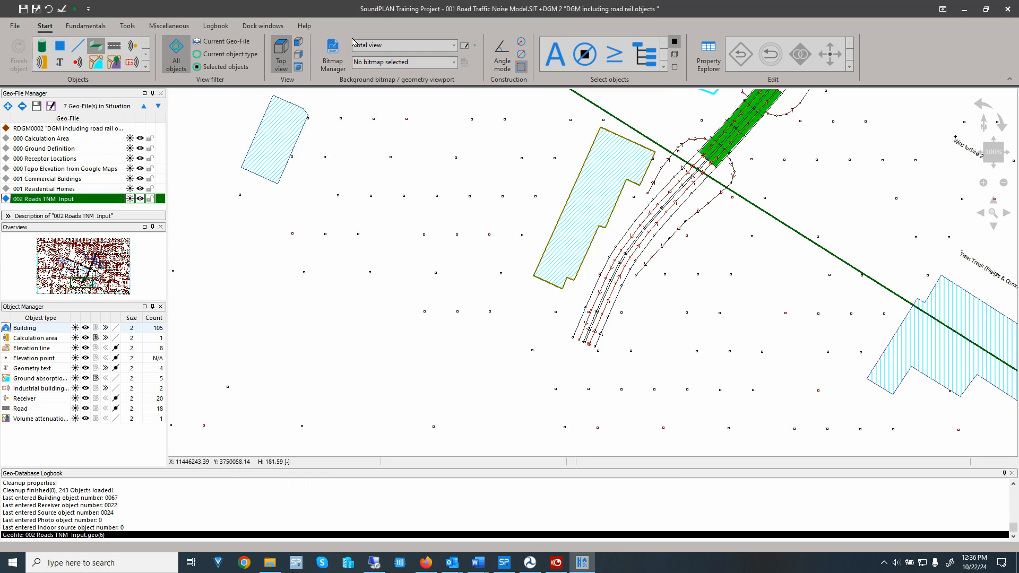
# - Look up the Reset road properties tool and the available import formats, including TNM 2.5 and TNM 3.1
pyautogui.click(220, 27)
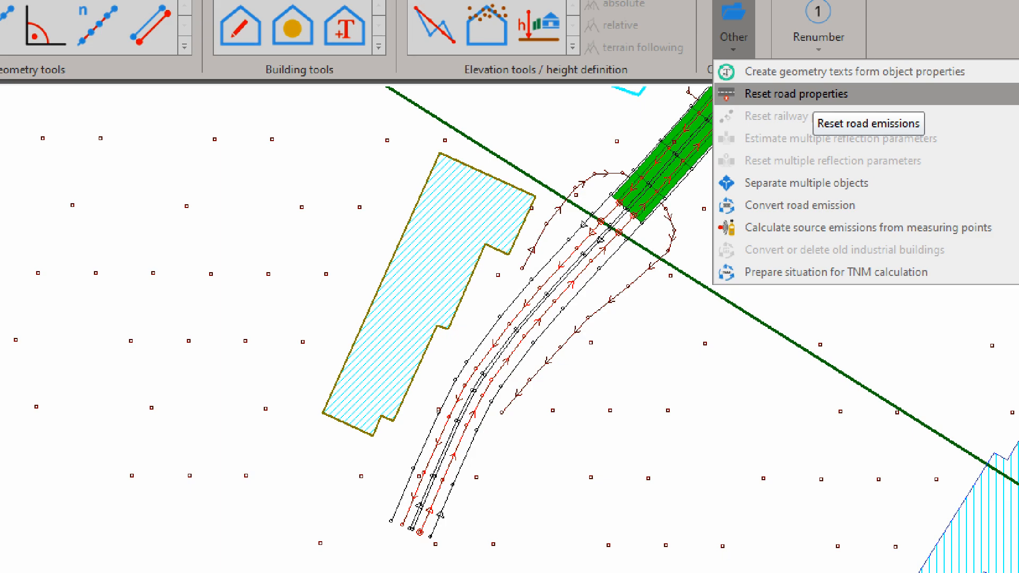
pyautogui.click(813, 93)
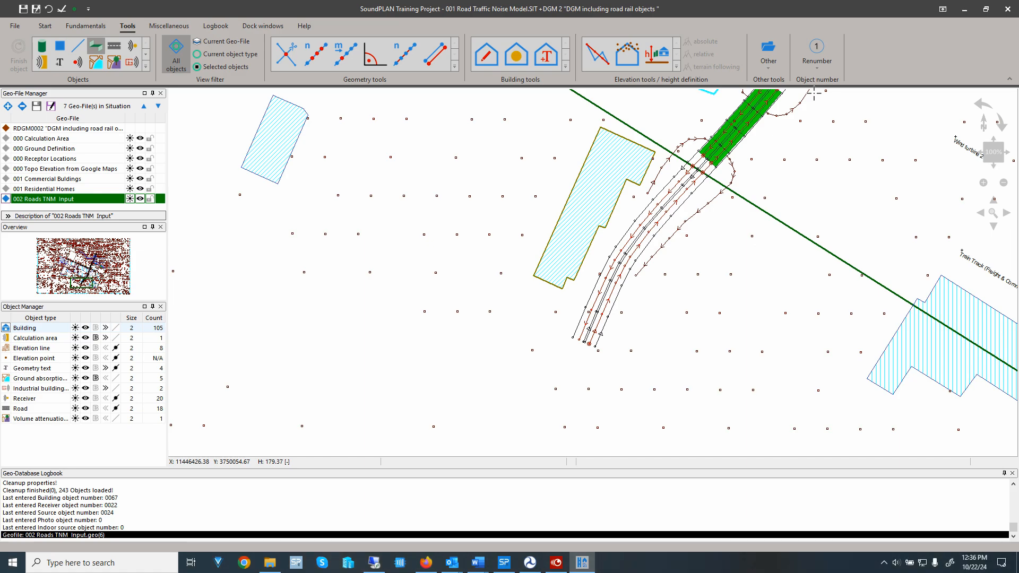
pyautogui.click(94, 30)
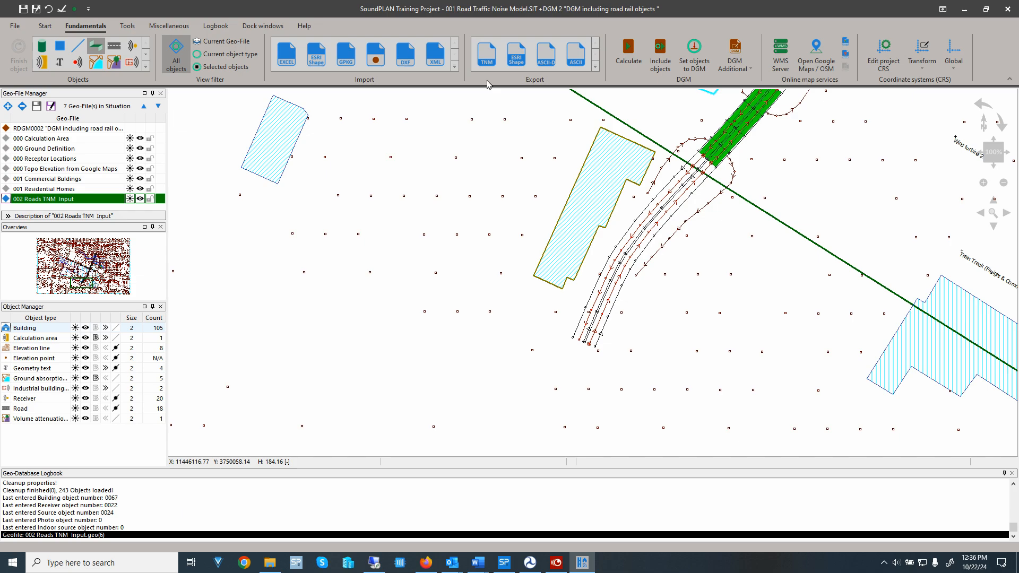
pyautogui.click(455, 66)
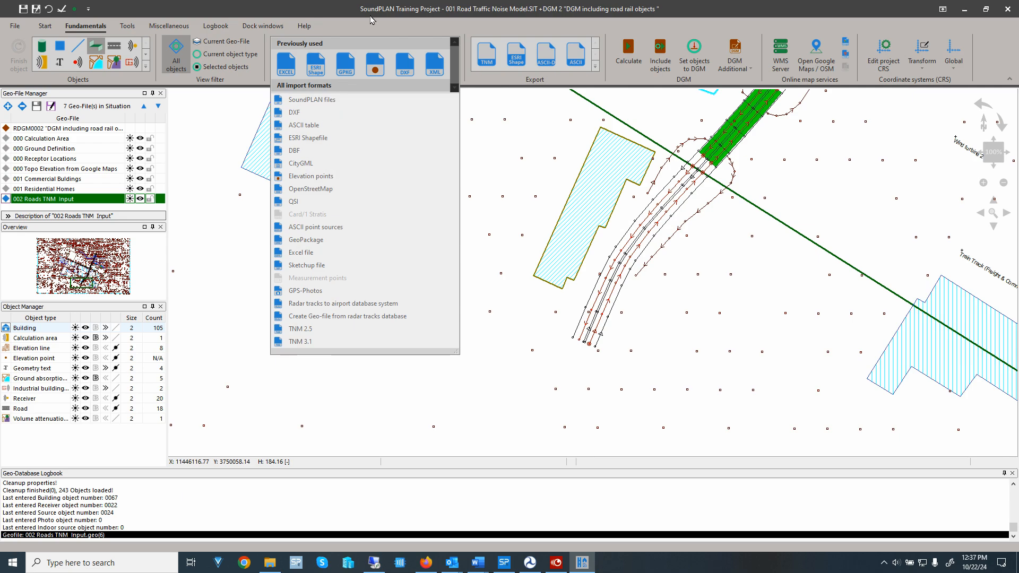
pyautogui.click(363, 30)
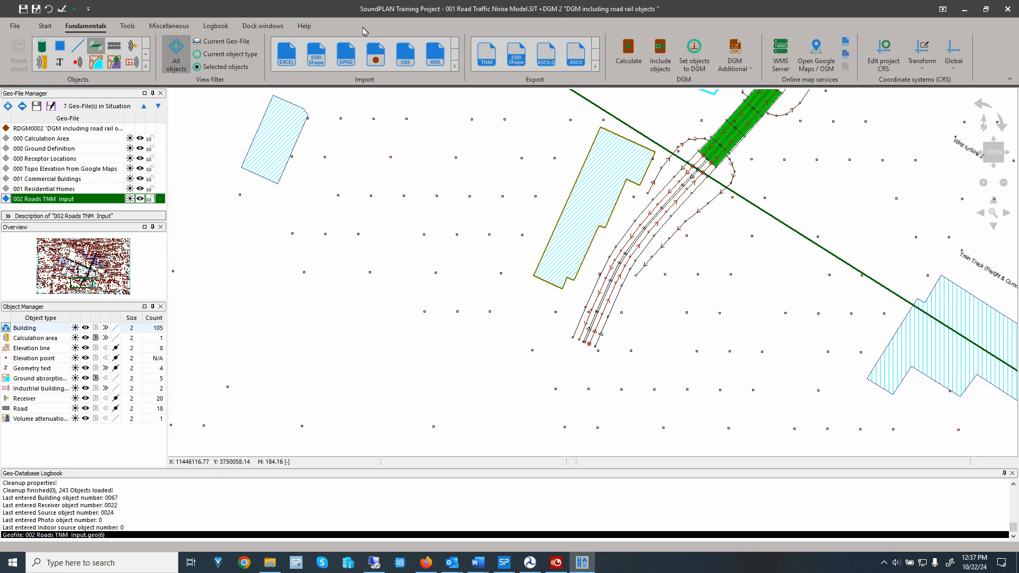
# - Locate the tool that prepares the situation for TNM calculation
pyautogui.click(133, 31)
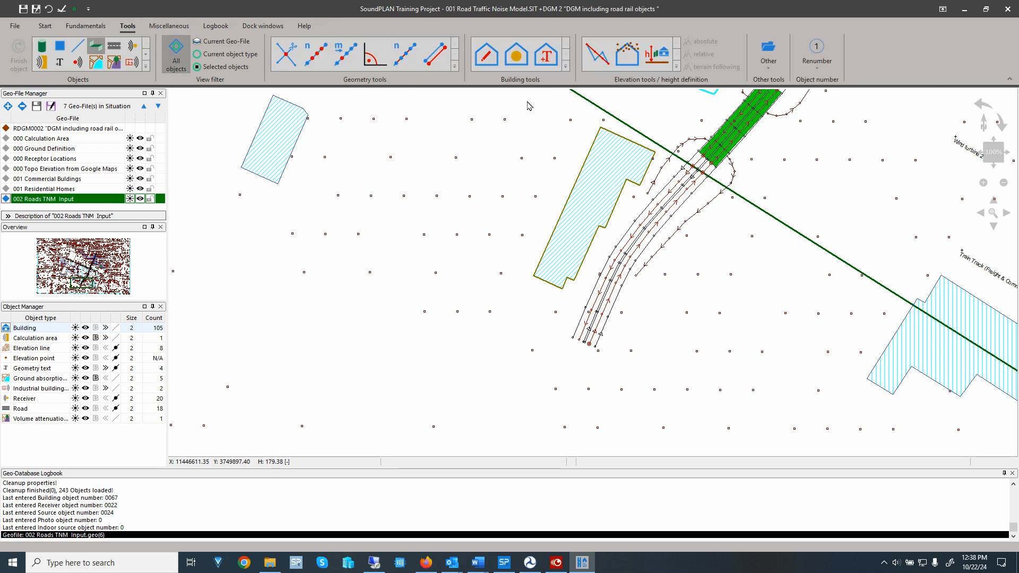
pyautogui.click(777, 65)
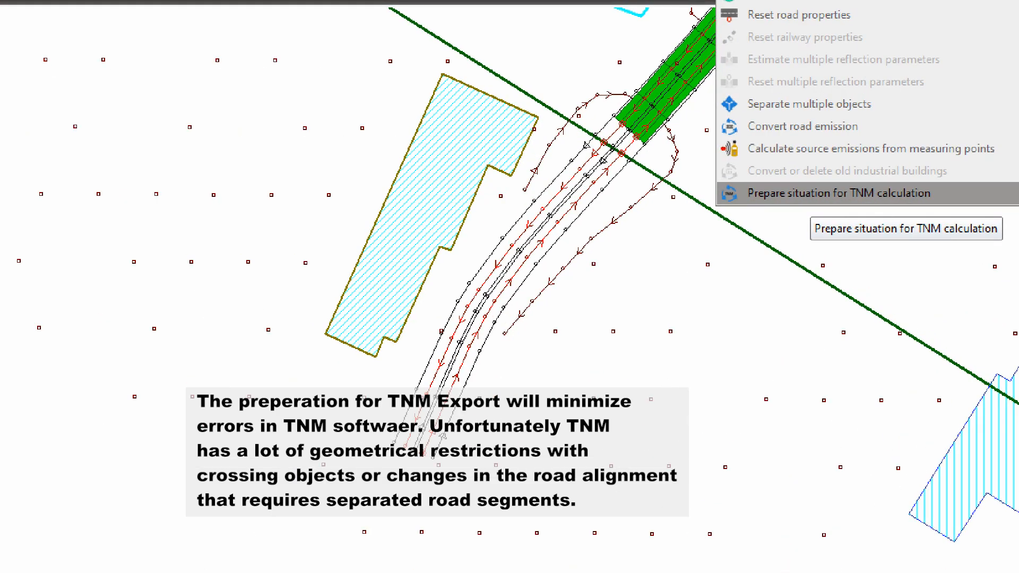
pyautogui.click(810, 197)
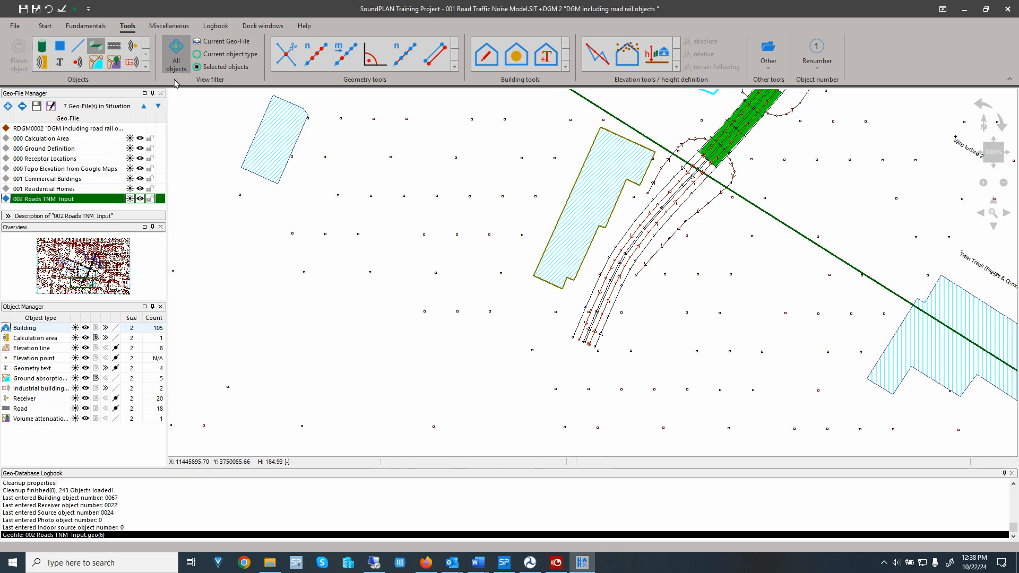
# - Export the situation in TNM 3.1 format to a project file named TNM Export 10-22-2024
pyautogui.click(88, 27)
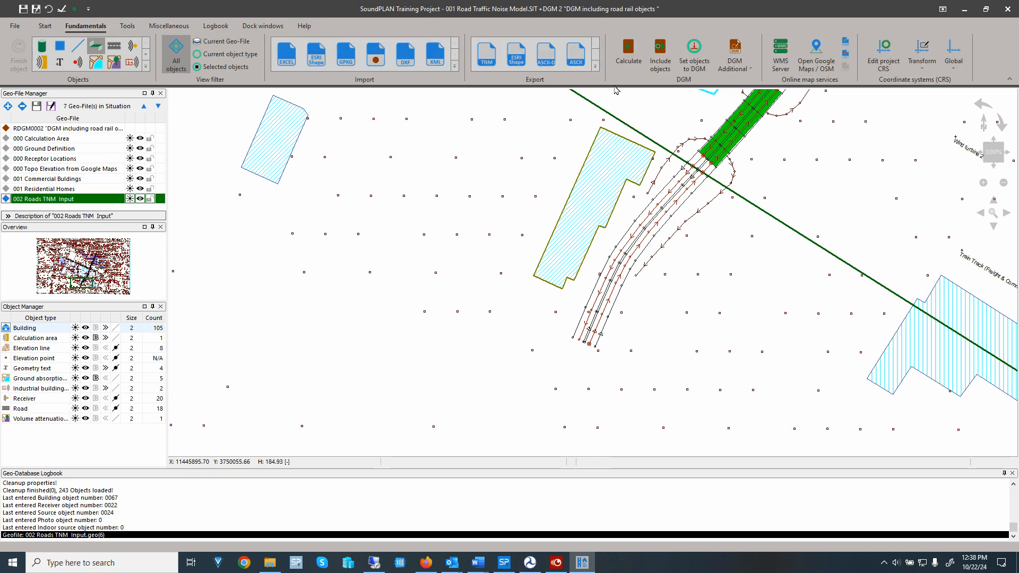
pyautogui.click(594, 67)
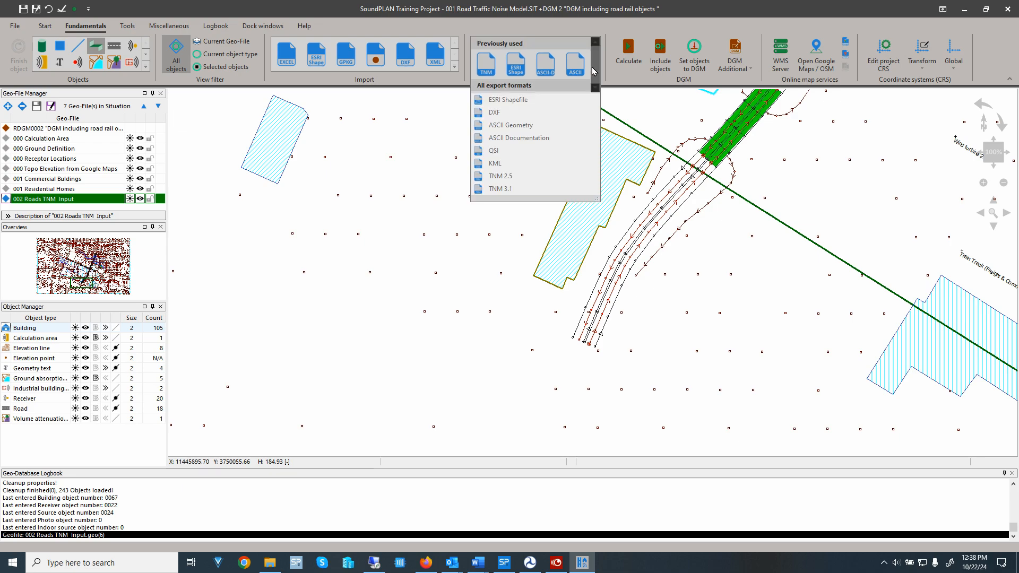
pyautogui.click(541, 189)
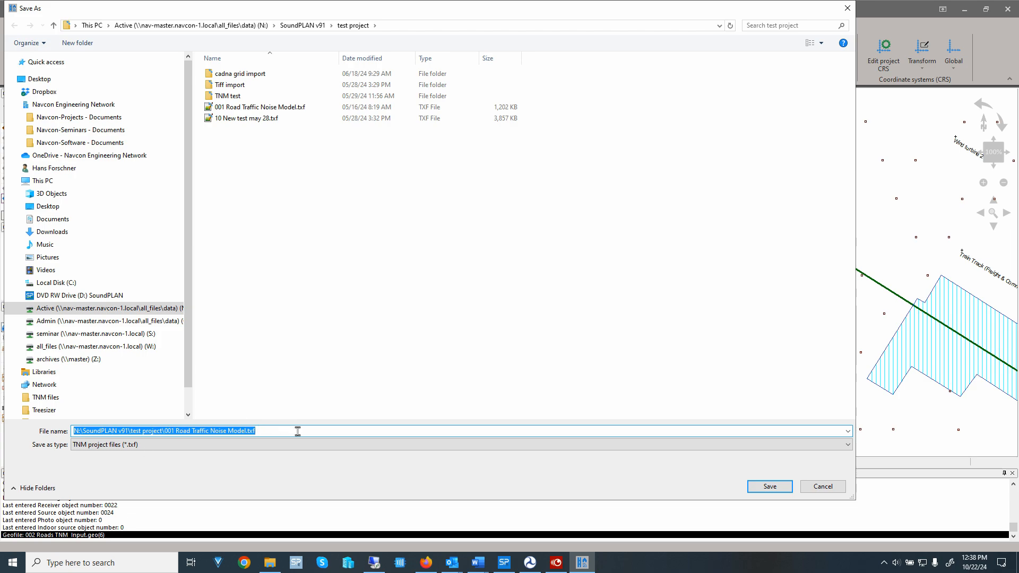
pyautogui.write('TNM ')
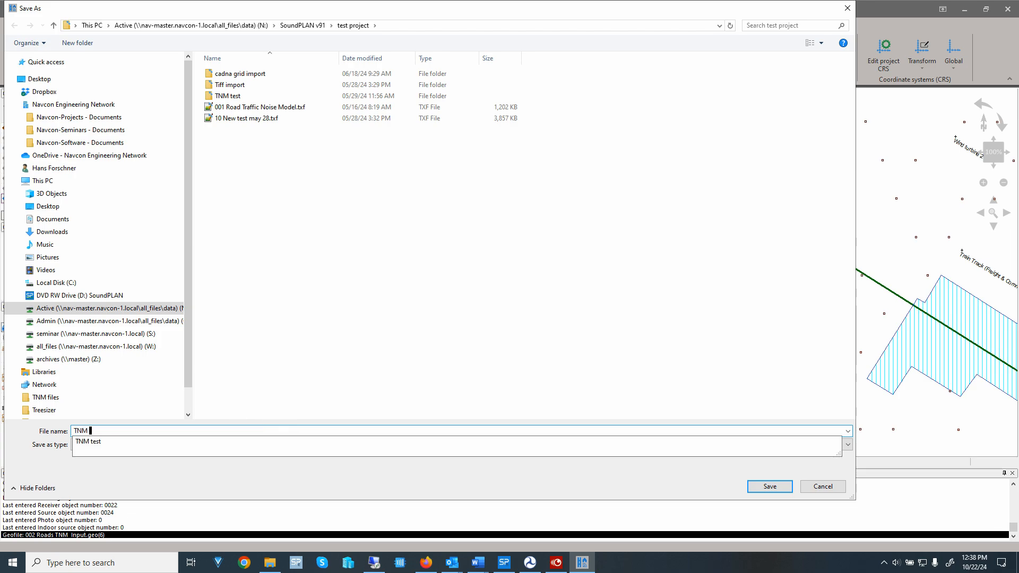
pyautogui.write('Export 1')
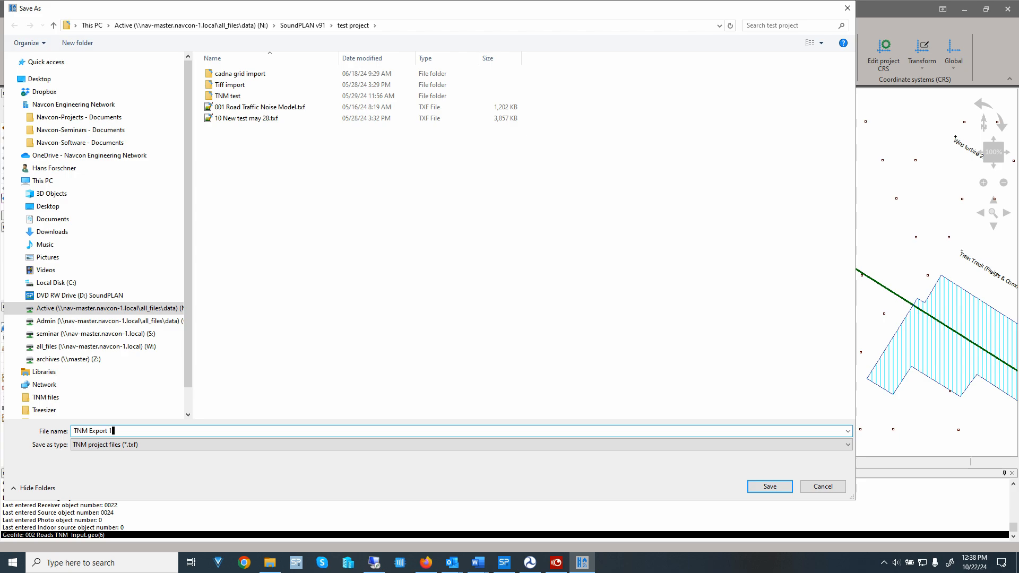
pyautogui.write('0-22-2024')
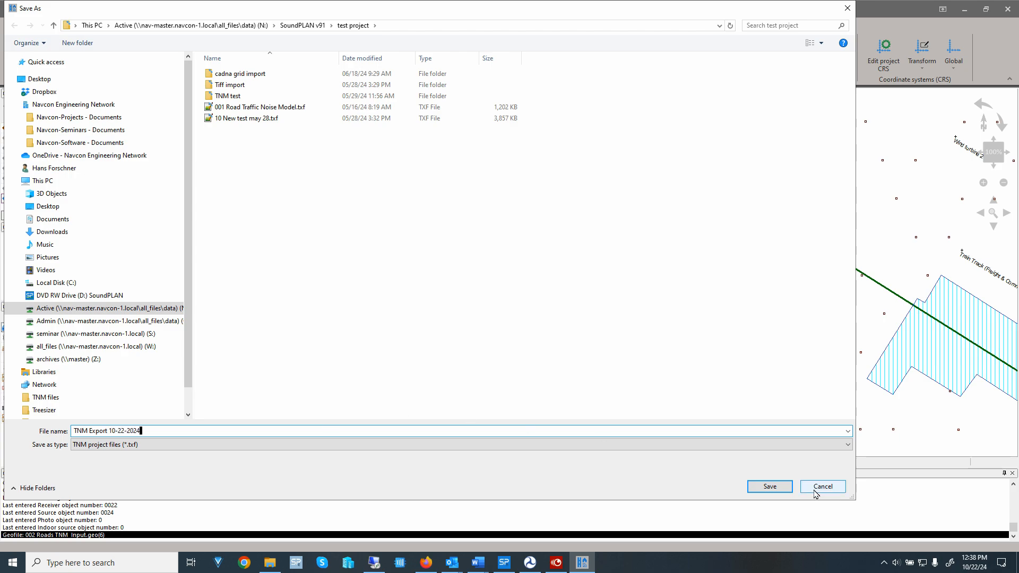
pyautogui.click(772, 487)
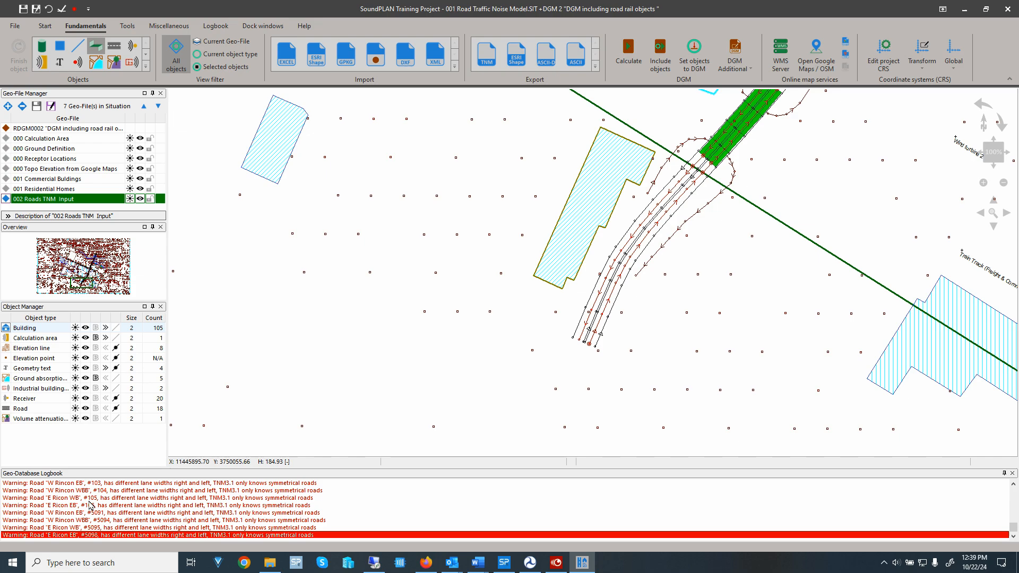
# - Switch to Traffic Noise Model, open TNM v3.1 Model.txf and inspect the imported model on the plan map
pyautogui.click(971, 3)
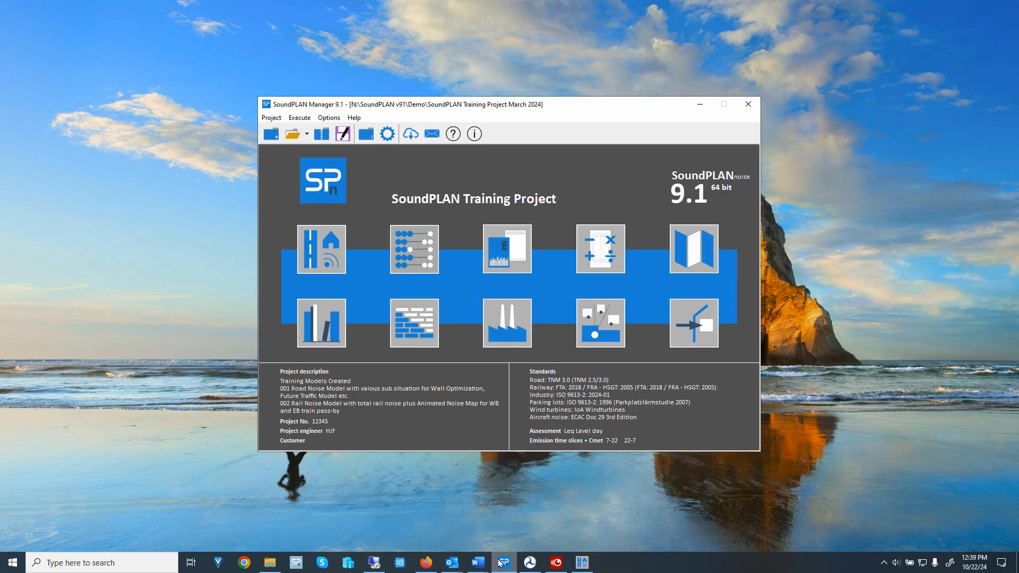
pyautogui.click(532, 564)
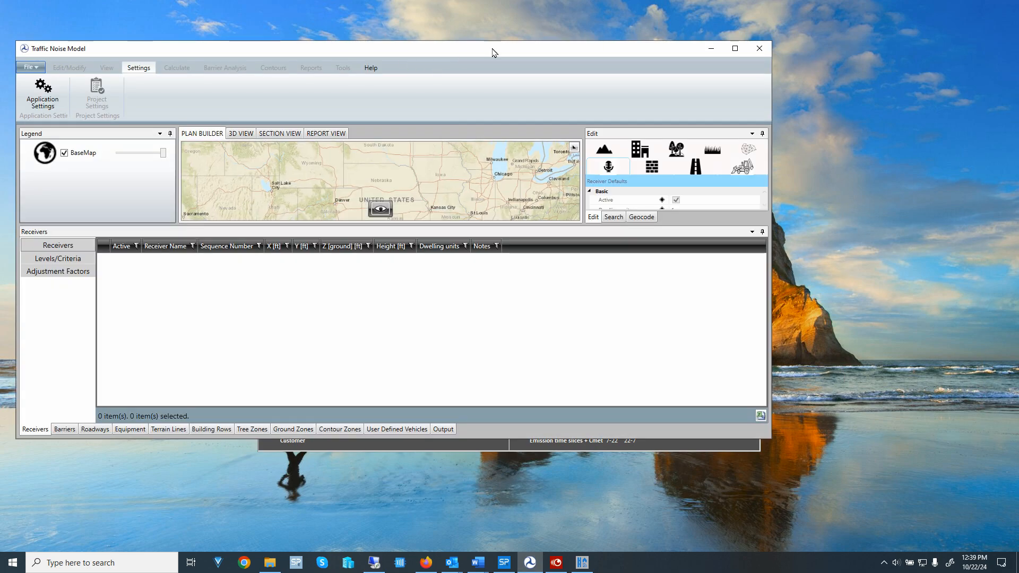
pyautogui.click(735, 48)
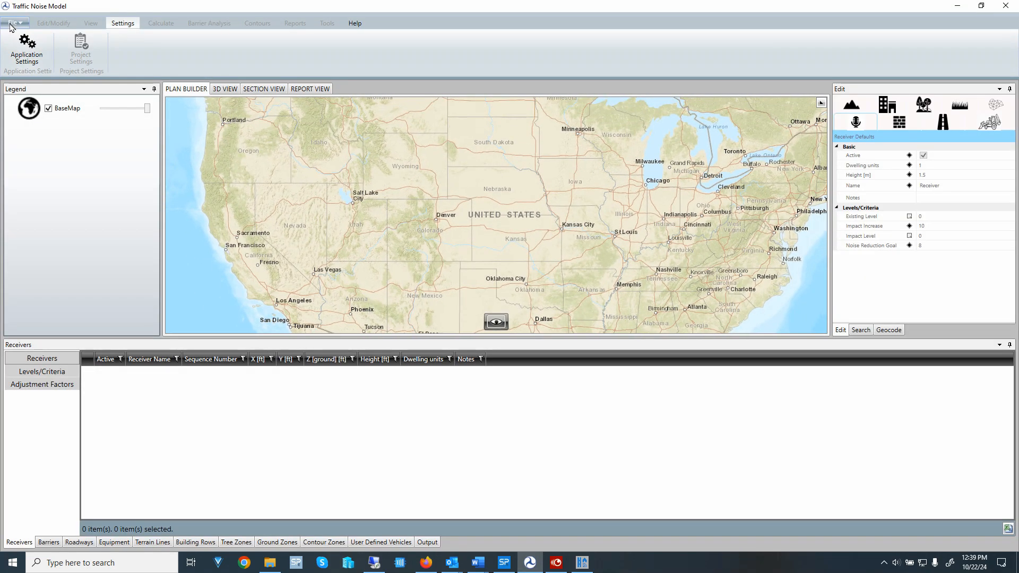
pyautogui.click(14, 23)
pyautogui.click(37, 58)
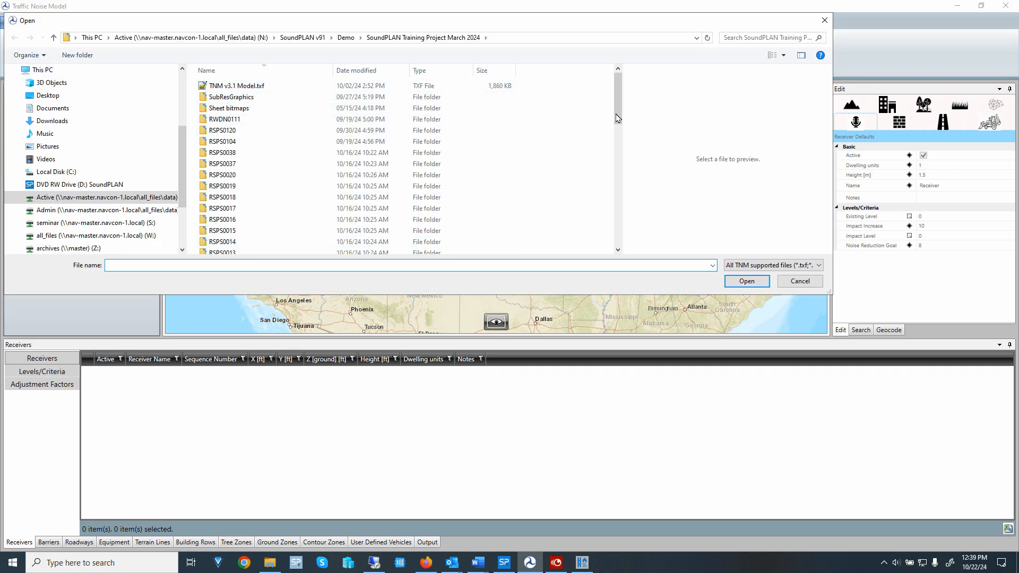
pyautogui.moveTo(618, 112); pyautogui.dragTo(615, 90)
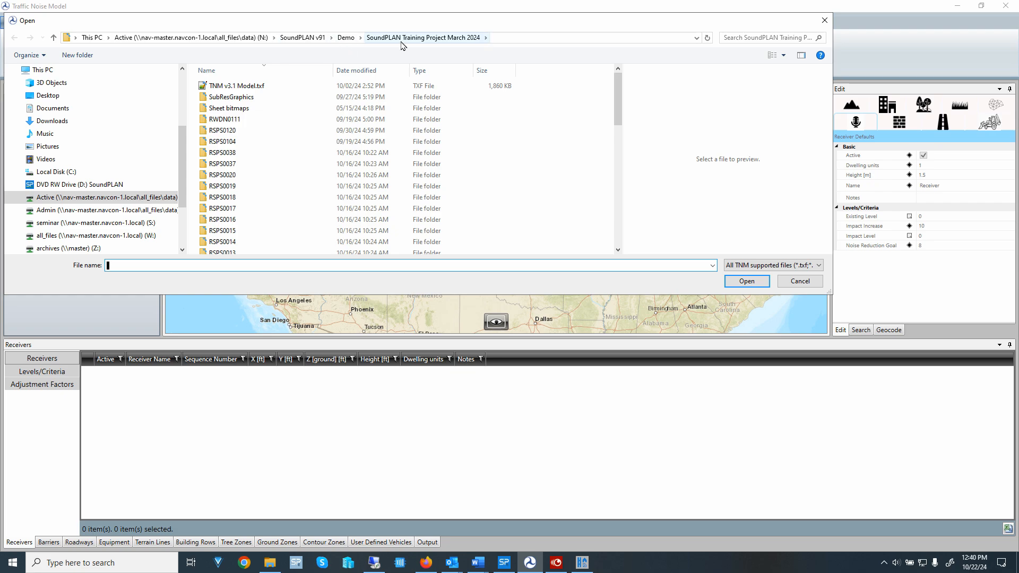
pyautogui.doubleClick(246, 91)
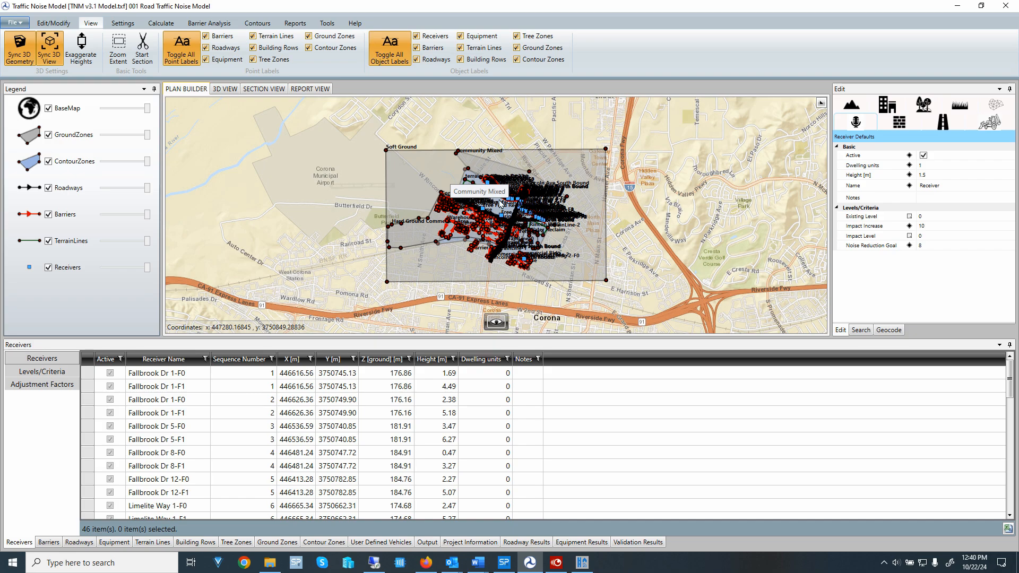
pyautogui.scroll(5, 497, 209)
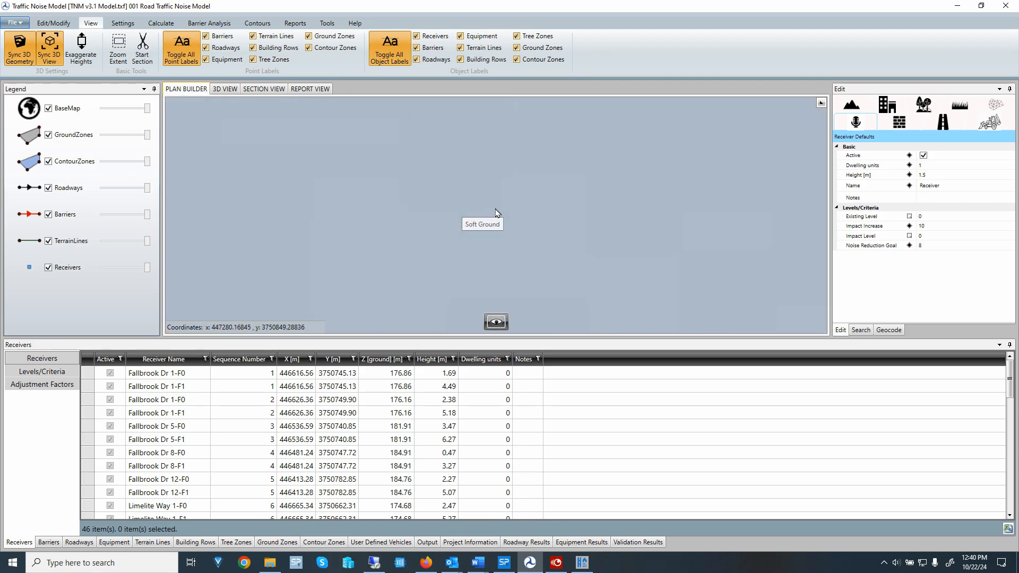
pyautogui.scroll(-5, 497, 212)
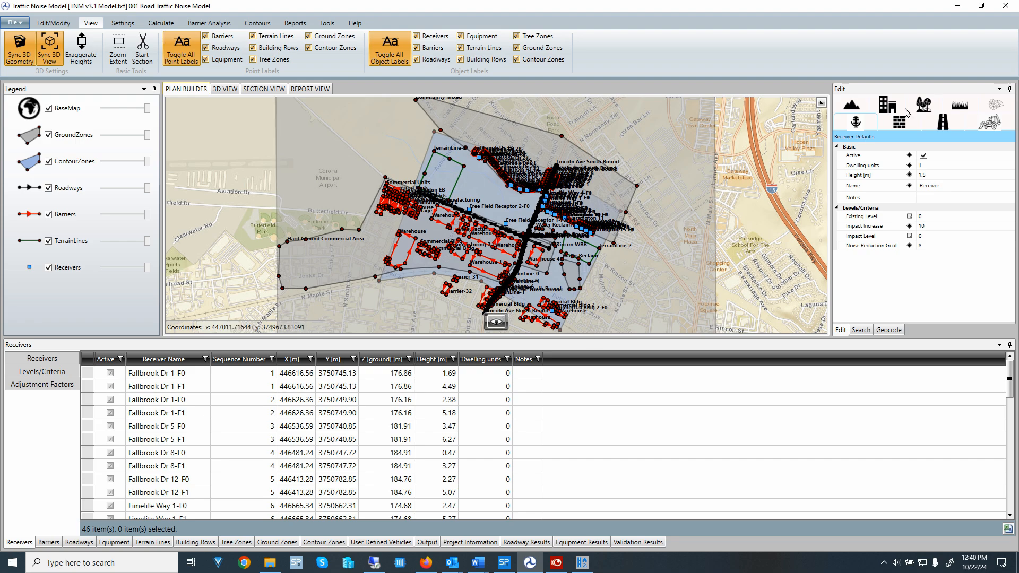
# - Return to the SoundPLAN Geo-Database, look over the export formats, and load 2023 Training Project by Geofile.dxf for DXF import
pyautogui.click(957, 6)
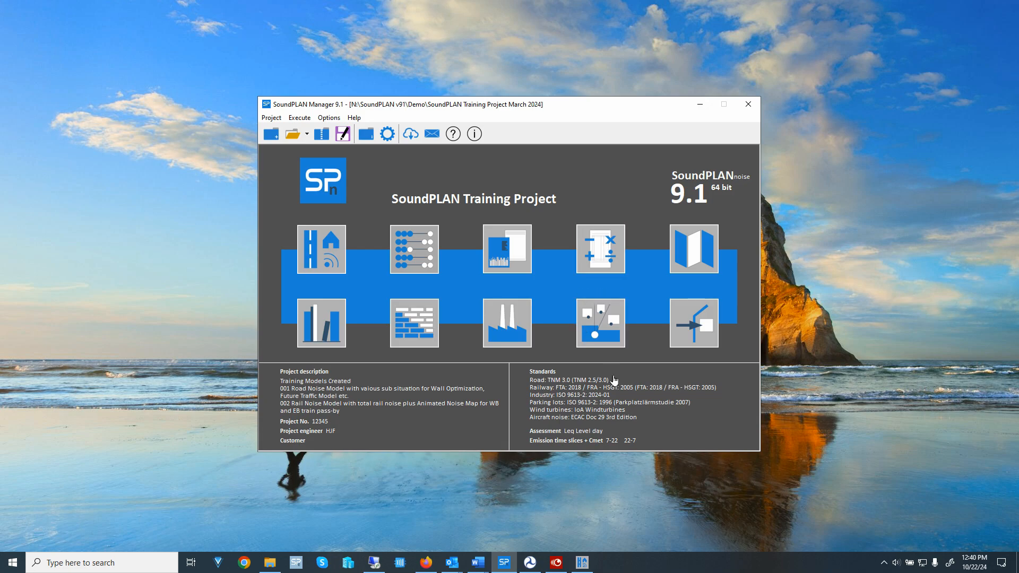
pyautogui.click(582, 563)
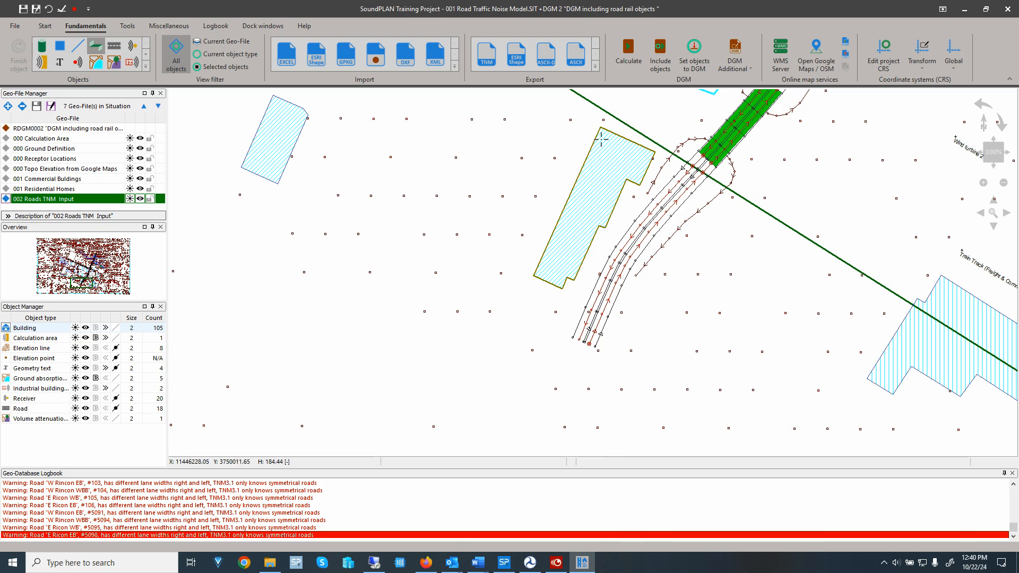
pyautogui.click(595, 66)
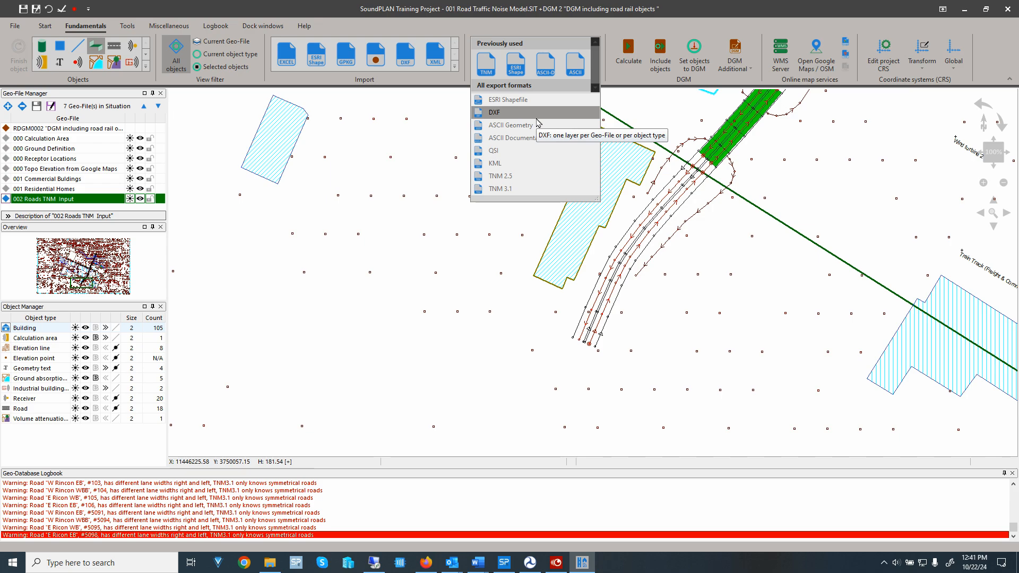
pyautogui.click(455, 65)
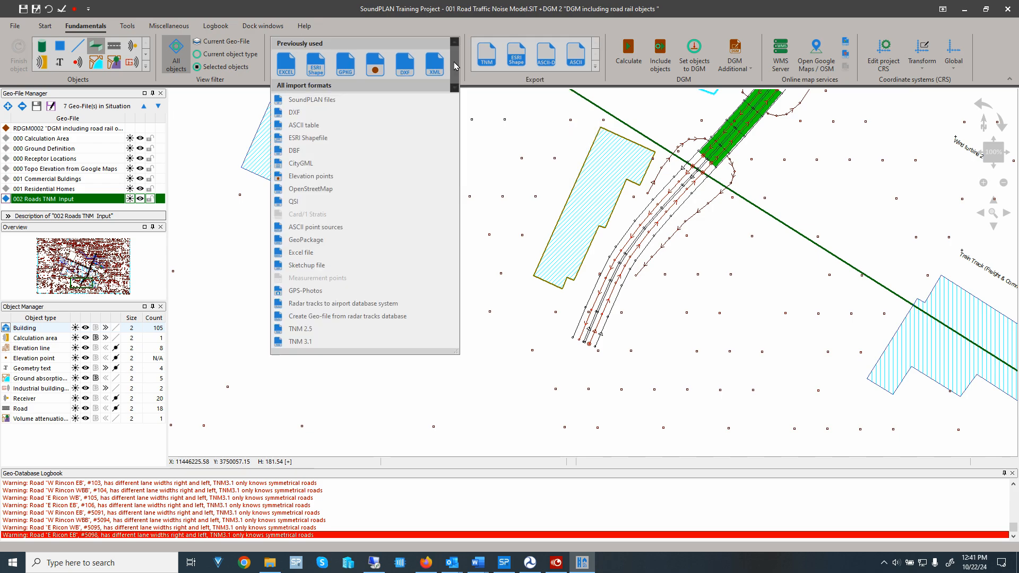
pyautogui.click(342, 113)
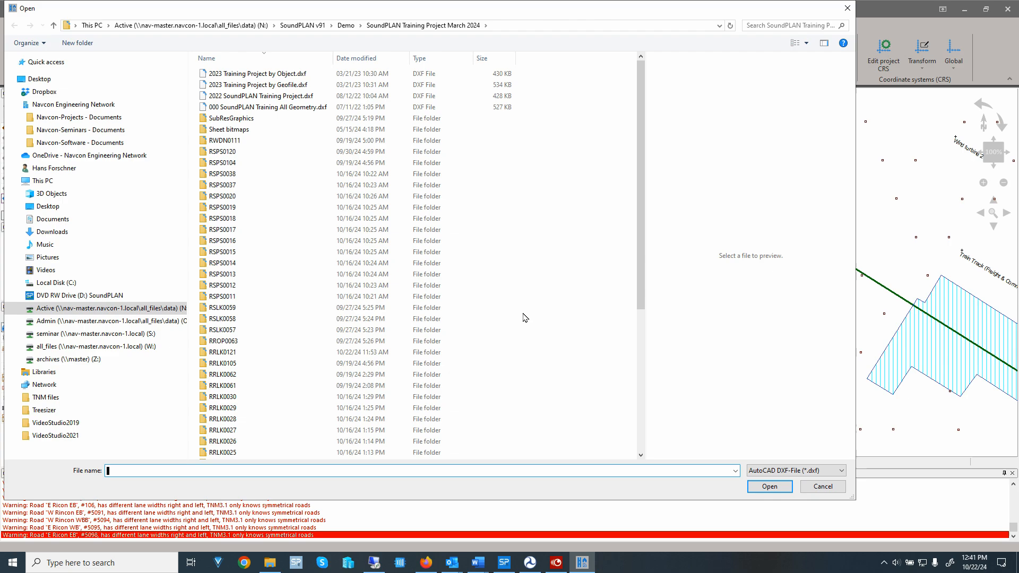
pyautogui.doubleClick(260, 85)
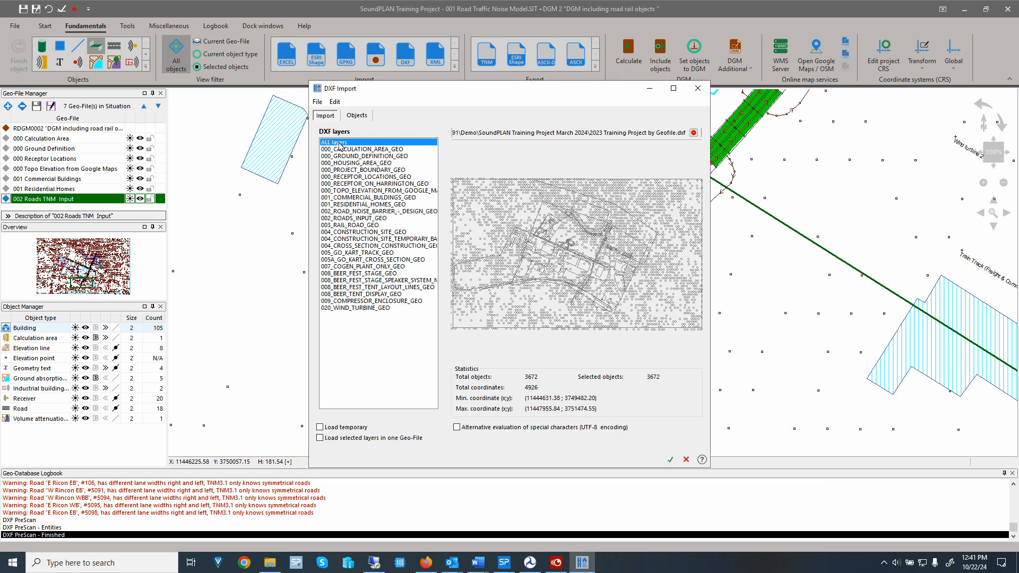
# - Preview the DXF layers one by one from 000_CALCULATION_AREA_GEO down to 005_GO_KART_TRACK_GEO
pyautogui.click(368, 150)
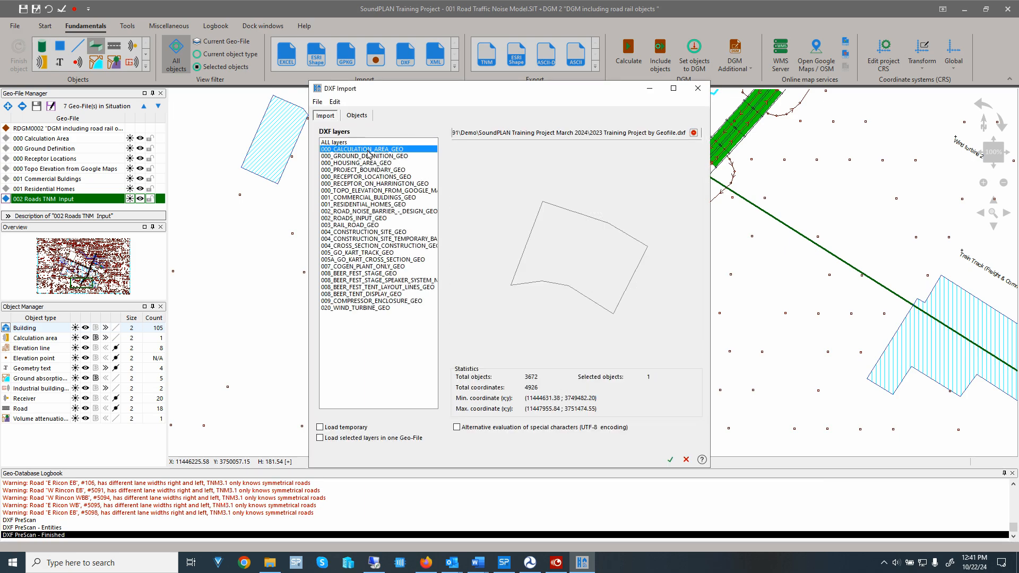
pyautogui.press('Down')
pyautogui.press('Down')
pyautogui.press('Down')
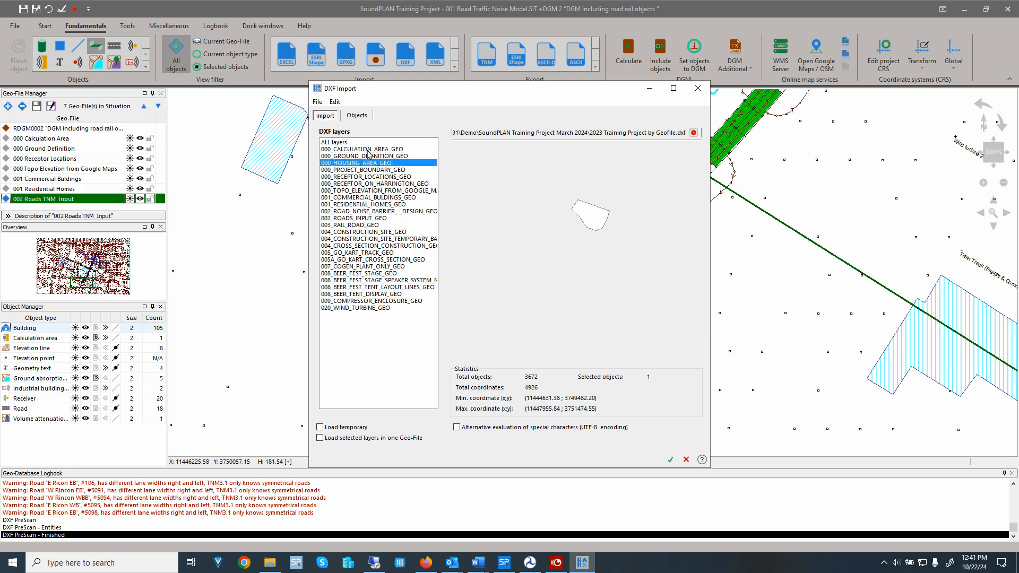
pyautogui.press('Down')
pyautogui.press('Down')
pyautogui.press('Down')
pyautogui.press('Down')
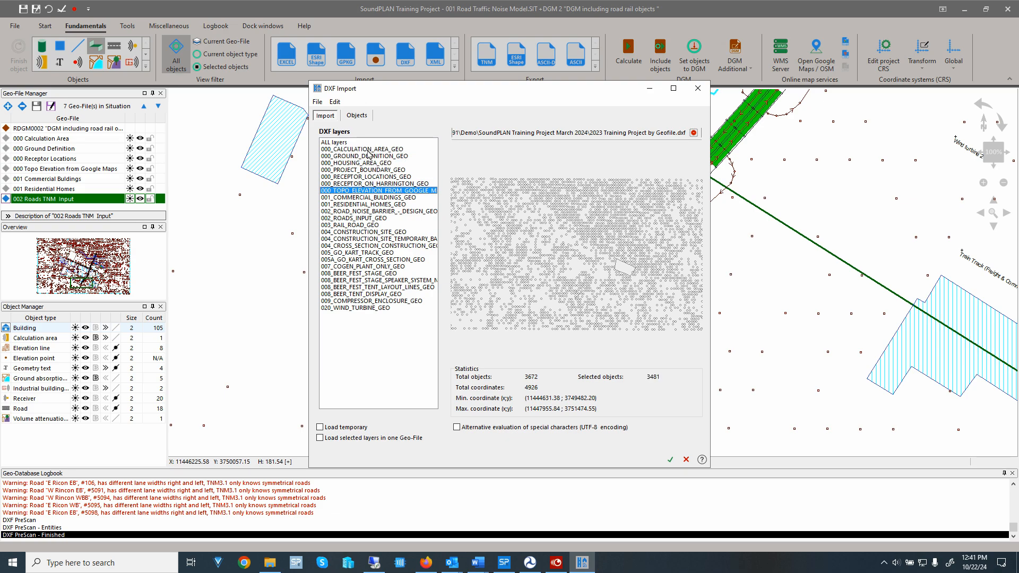
pyautogui.press('Down')
pyautogui.press('Down')
pyautogui.press('Down')
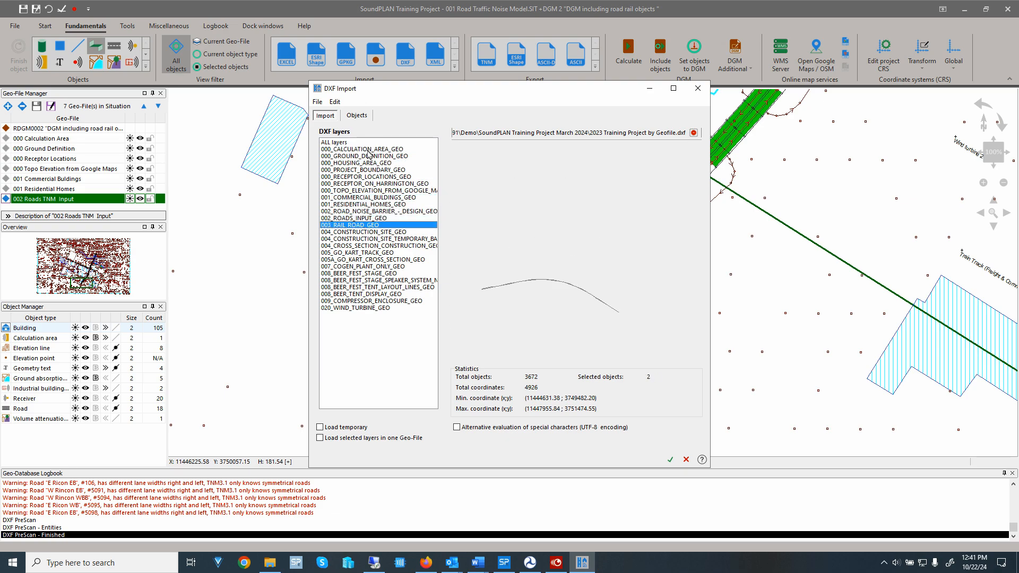
pyautogui.press('Down')
pyautogui.press('Down')
pyautogui.press('Down')
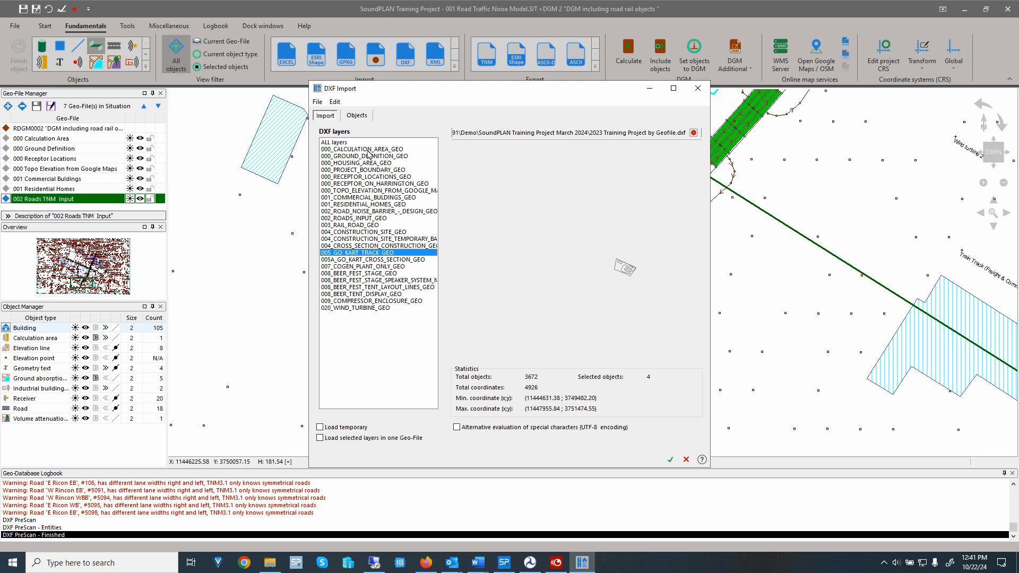
# - Try combined layer selections, ending with housing area, commercial buildings and residential homes, and set selected layers to load in one Geo-File
pyautogui.keyDown('ctrl'); pyautogui.click(390, 260); pyautogui.keyUp('ctrl')
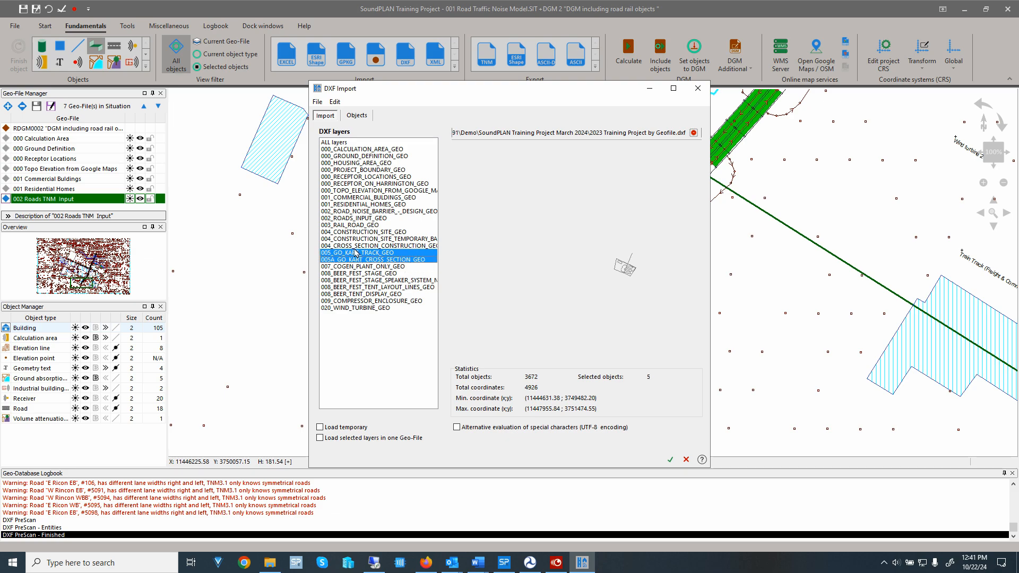
pyautogui.keyDown('shift'); pyautogui.click(355, 247); pyautogui.keyUp('shift')
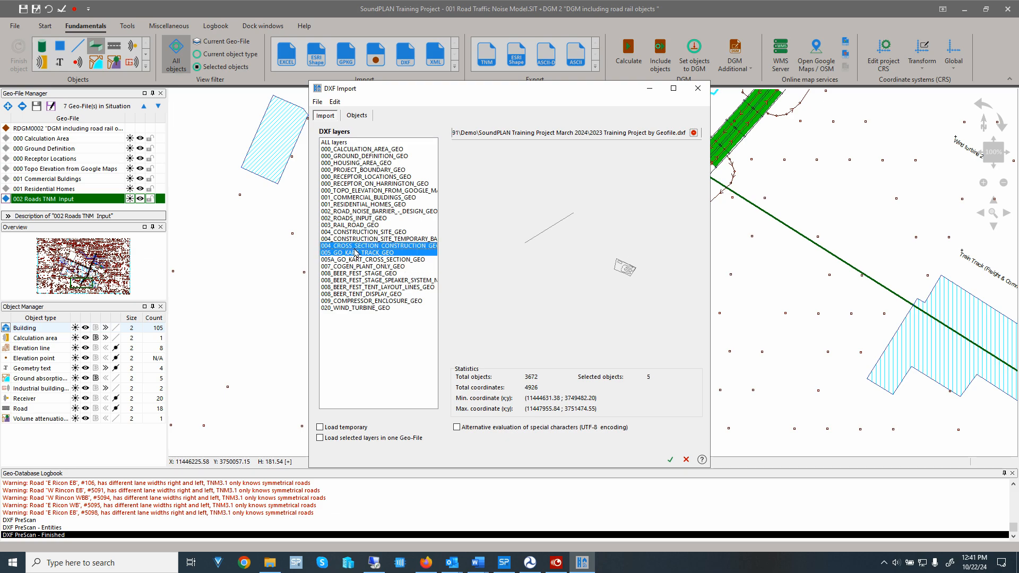
pyautogui.click(356, 163)
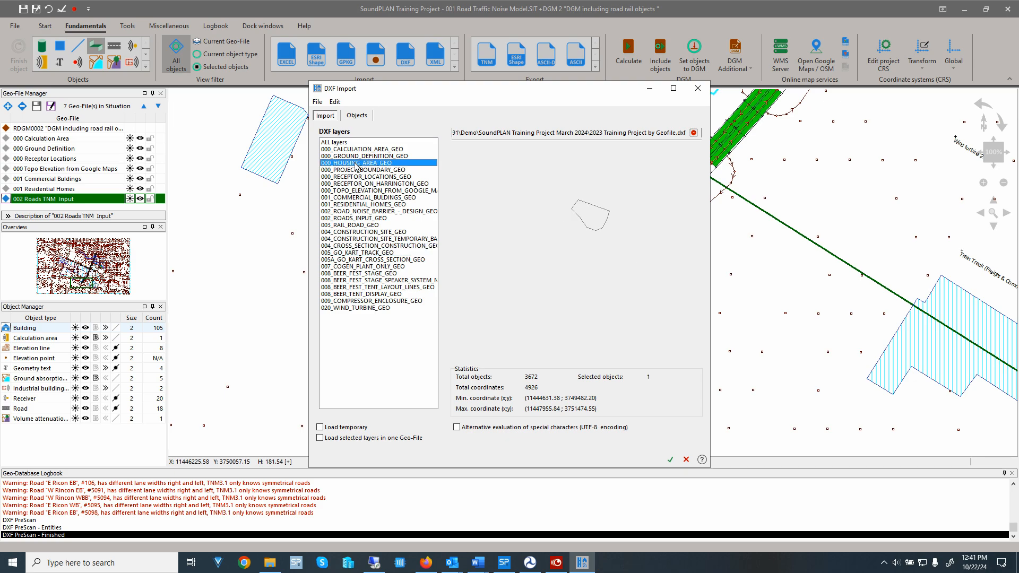
pyautogui.keyDown('ctrl'); pyautogui.click(364, 198); pyautogui.keyUp('ctrl')
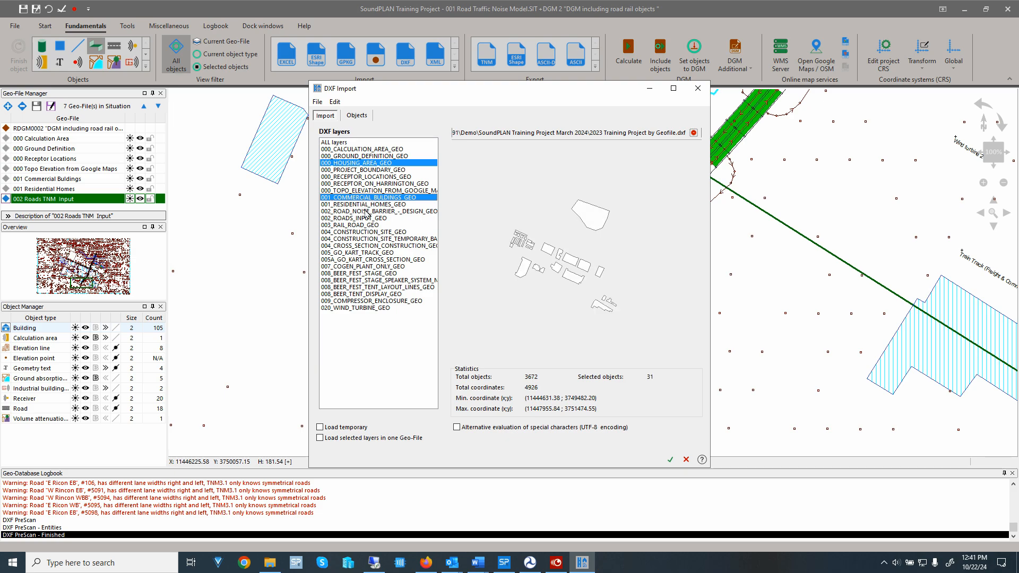
pyautogui.keyDown('ctrl'); pyautogui.click(367, 205); pyautogui.keyUp('ctrl')
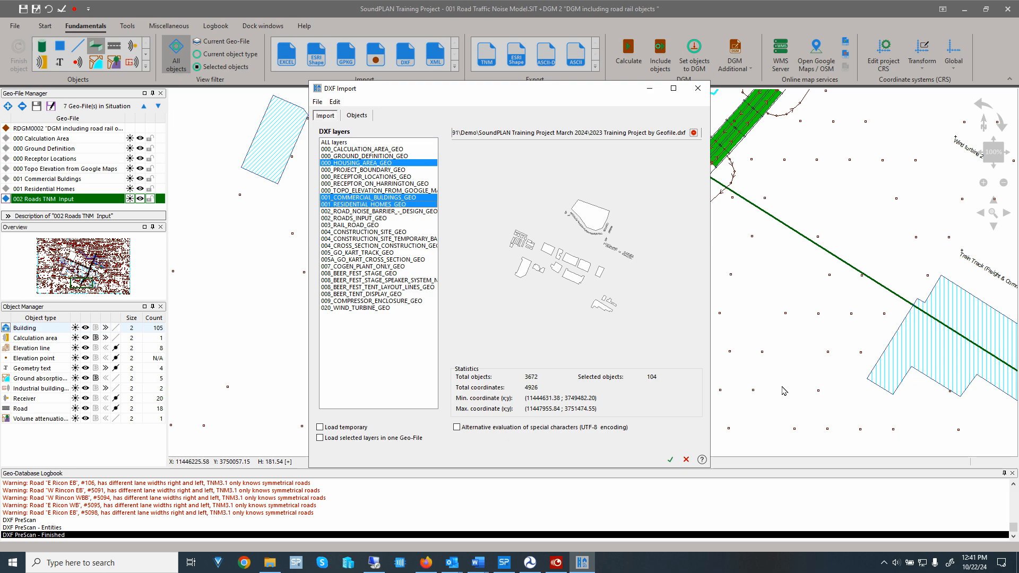
pyautogui.click(320, 438)
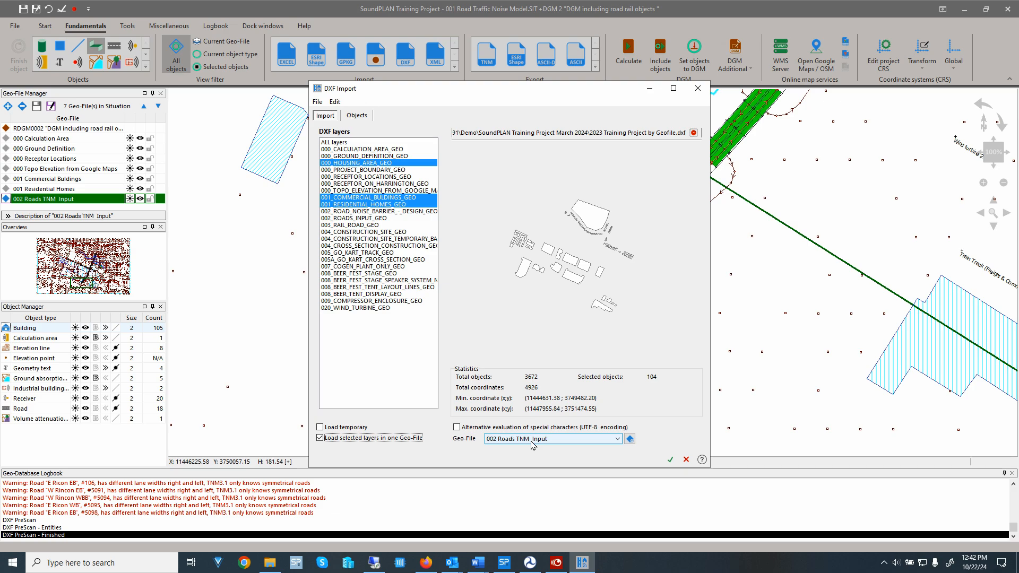
# - Select the 002_ROADS_INPUT_GEO and 003_RAIL_ROAD_GEO layers together, and cancel the DXF import
pyautogui.click(353, 219)
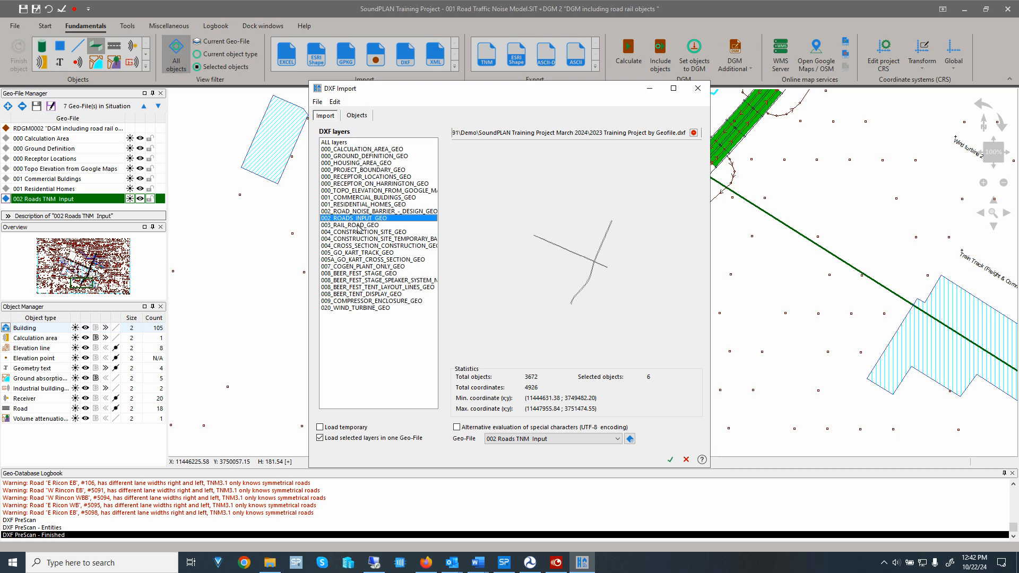
pyautogui.keyDown('ctrl'); pyautogui.click(359, 225); pyautogui.keyUp('ctrl')
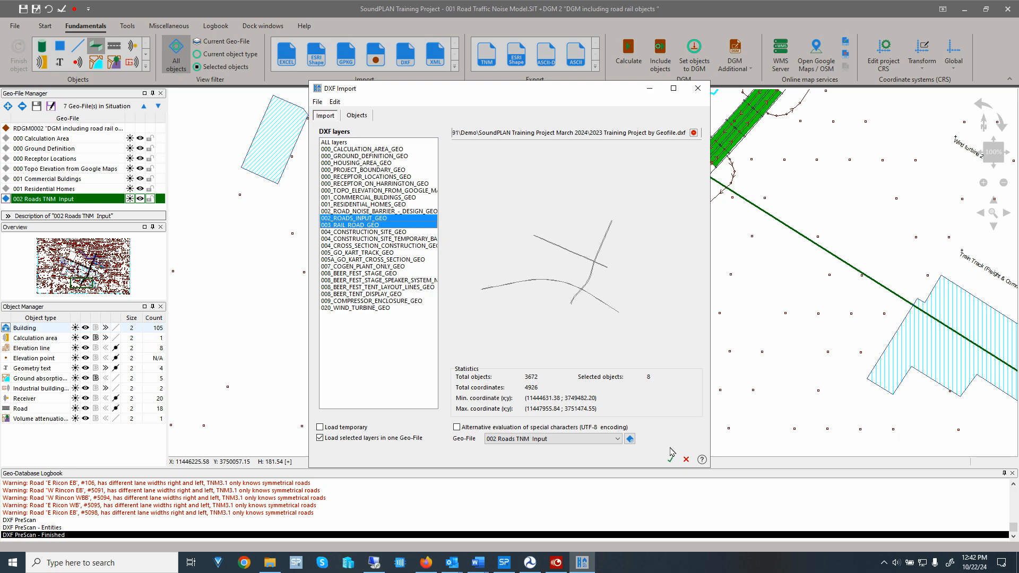
pyautogui.click(686, 459)
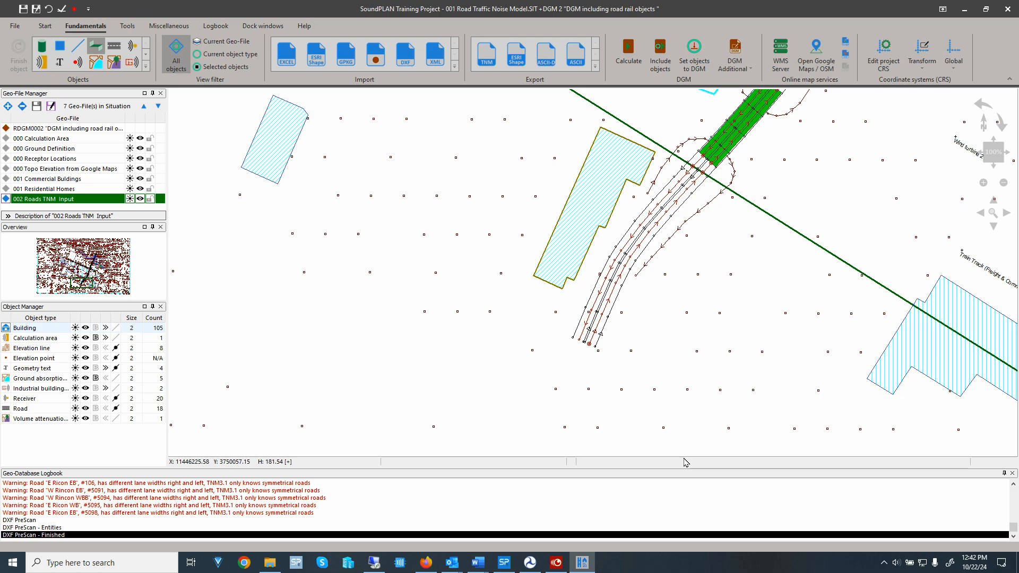
# - Check the Geo-Database import formats, close the Geo-Database, and open the 002 Road Noise Model TNM v3 sheet in SoundPLAN Graphics
pyautogui.click(454, 67)
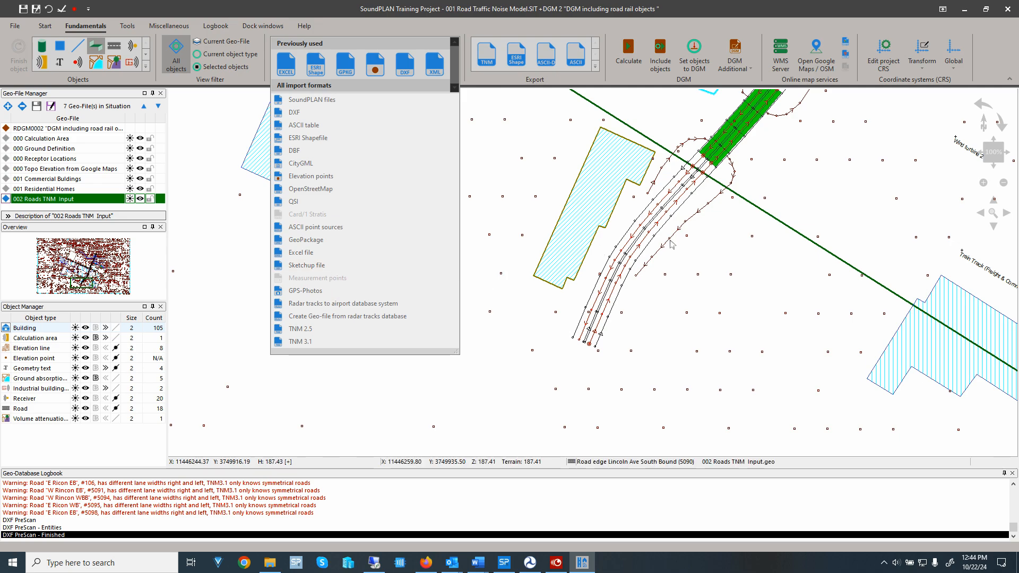
pyautogui.hotkey('alt', 'Tab')
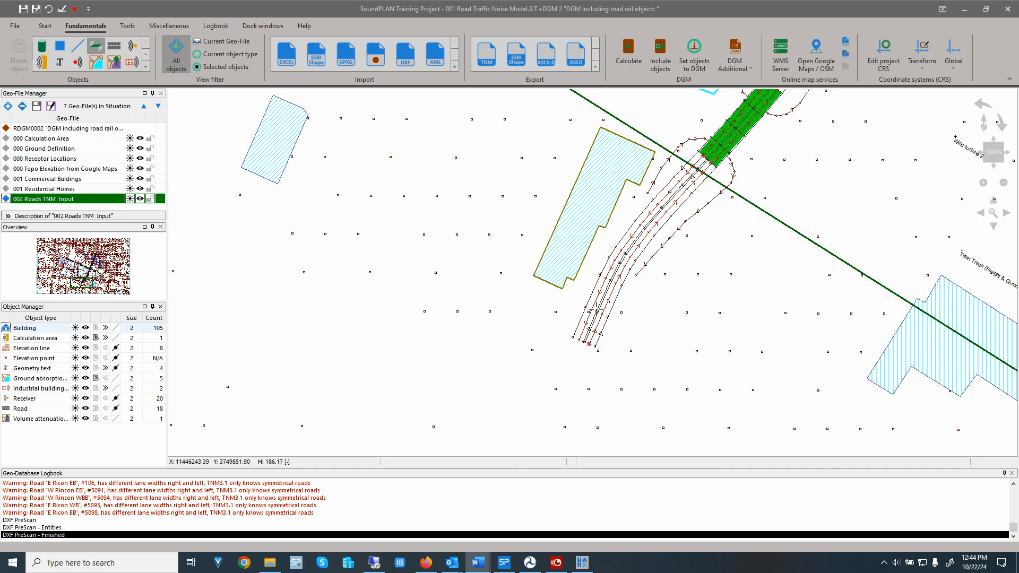
pyautogui.click(1008, 9)
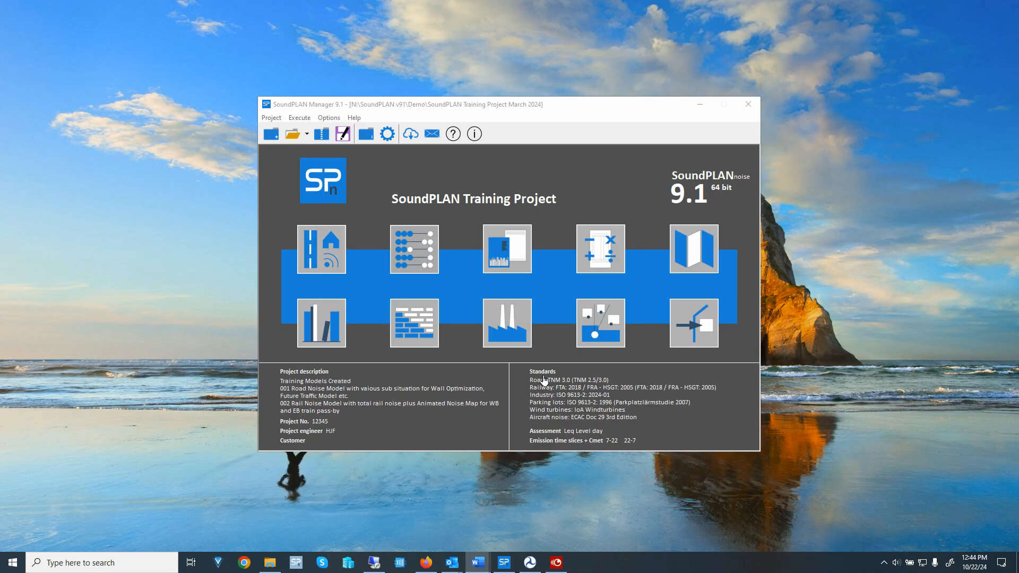
pyautogui.click(691, 245)
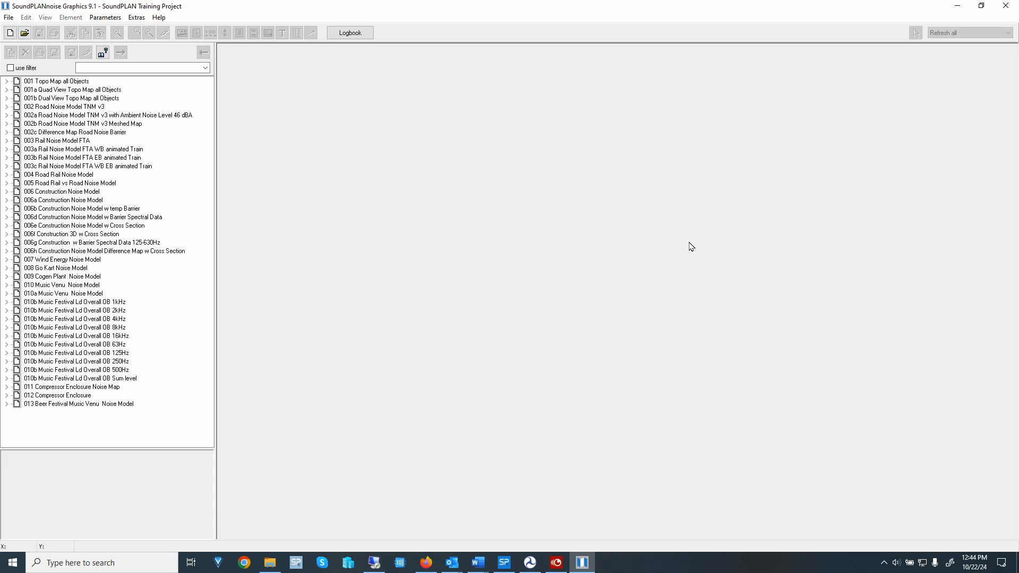
pyautogui.click(61, 108)
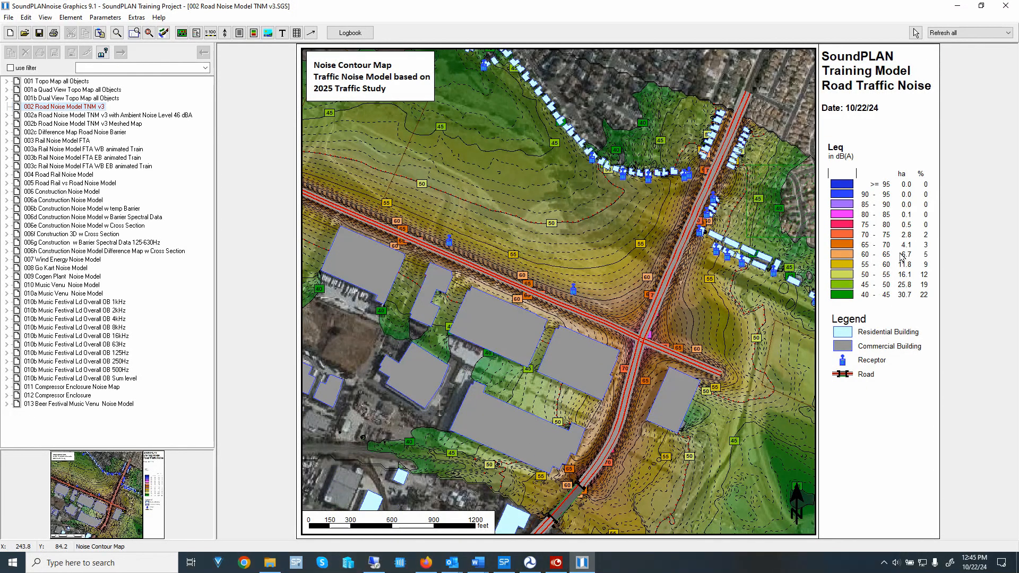
# - In the Leq color scale, keep ha as the unit of the Size column and enable the lowest interval
pyautogui.doubleClick(902, 258)
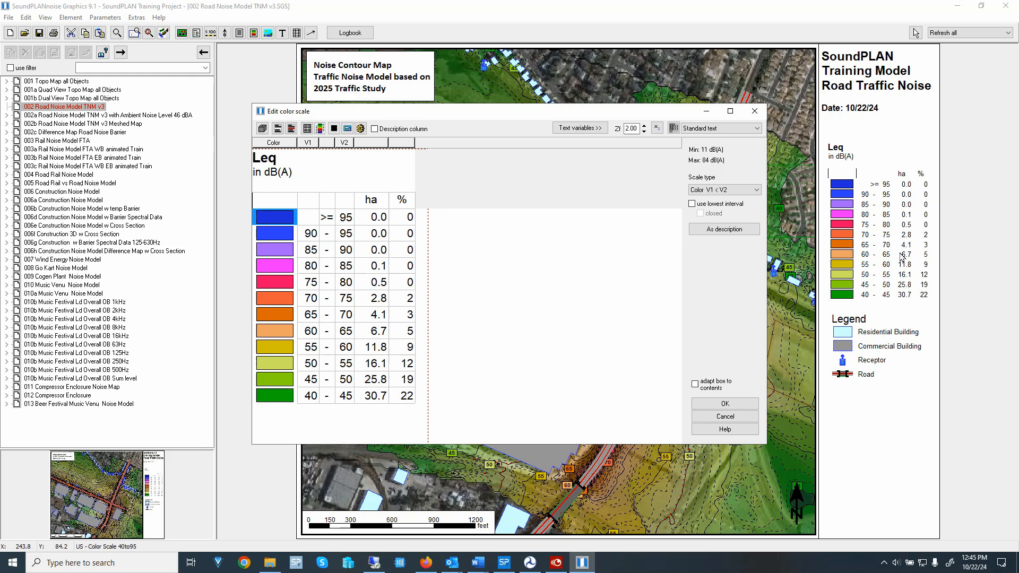
pyautogui.click(360, 129)
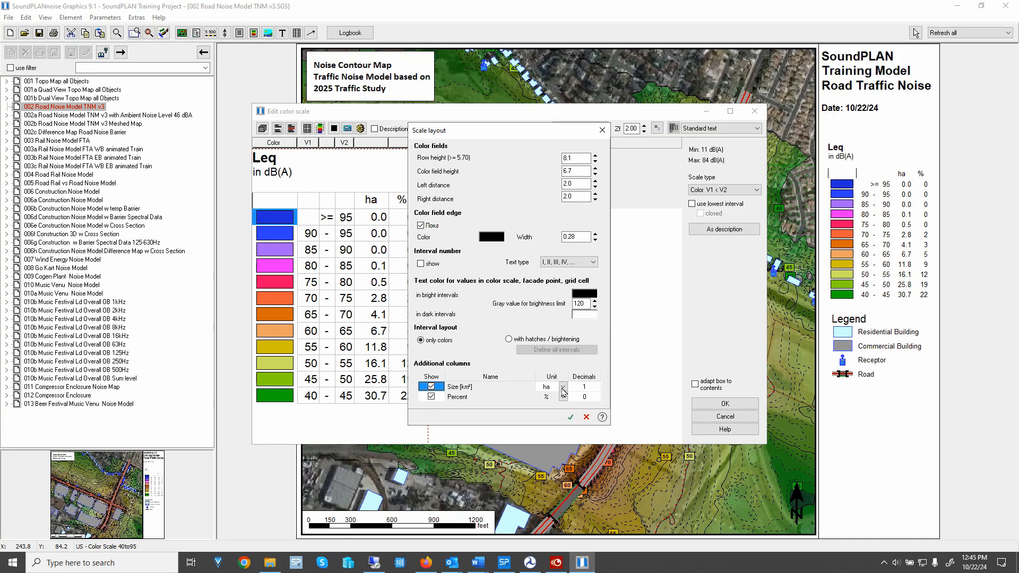
pyautogui.click(564, 391)
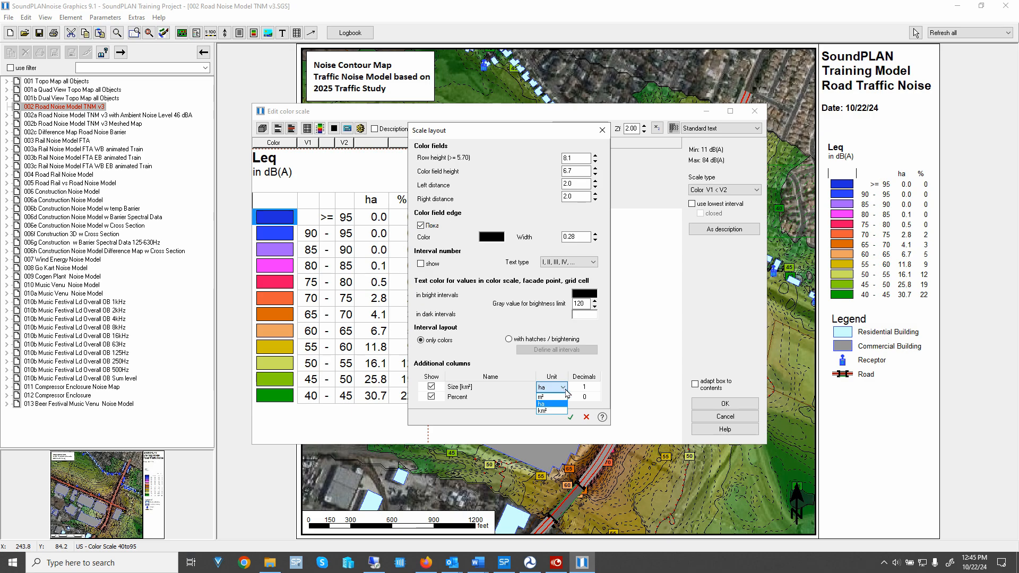
pyautogui.click(563, 403)
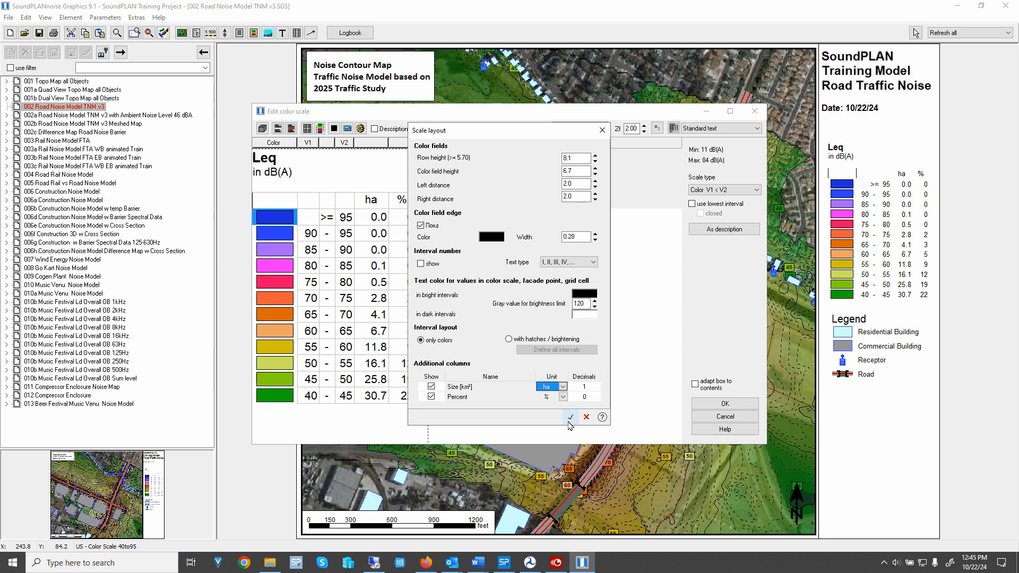
pyautogui.click(570, 416)
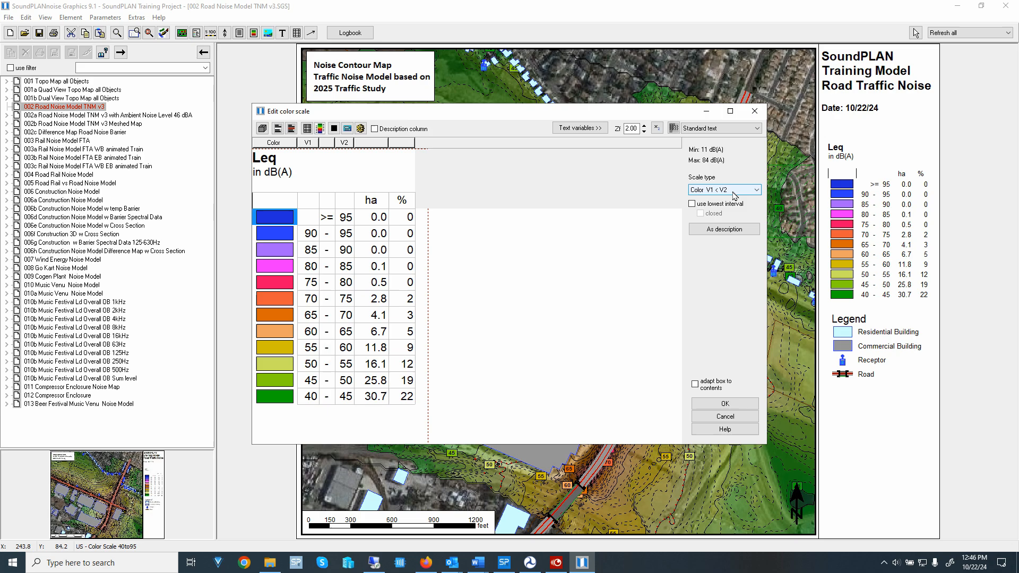
pyautogui.click(701, 206)
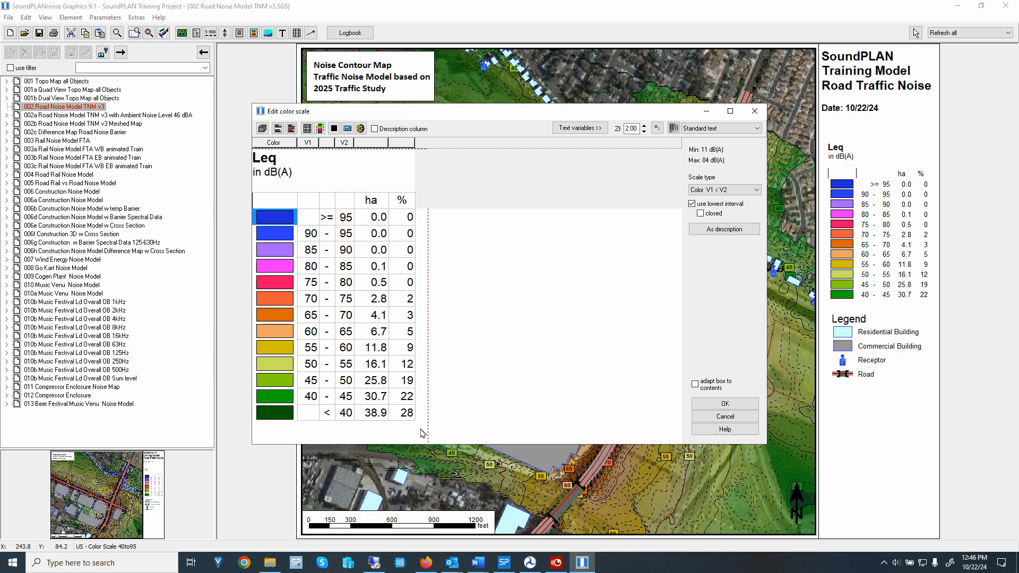
pyautogui.click(725, 404)
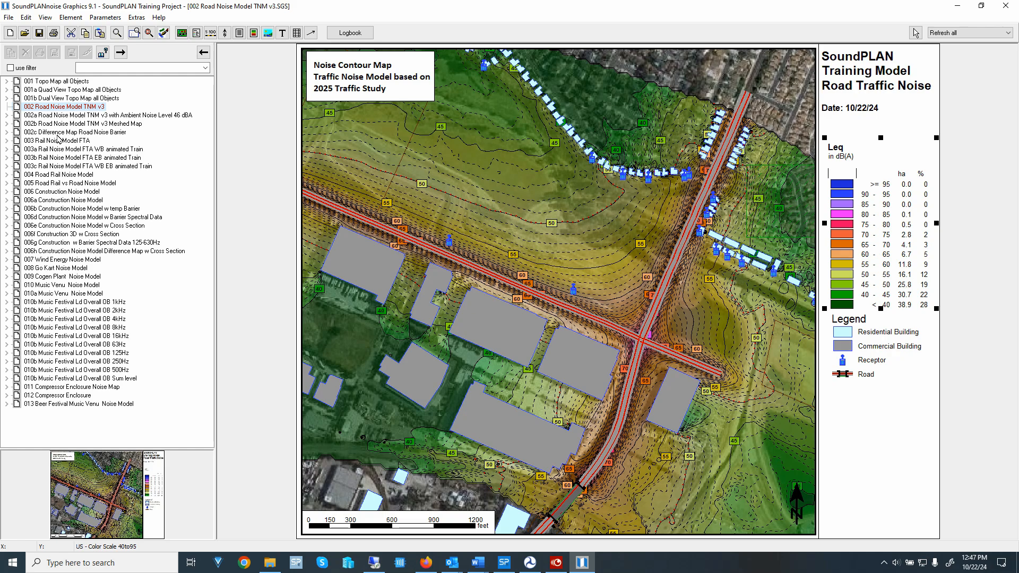
# - Open the 002c Difference Map Road Noise Barrier sheet without saving the current sheet
pyautogui.click(56, 133)
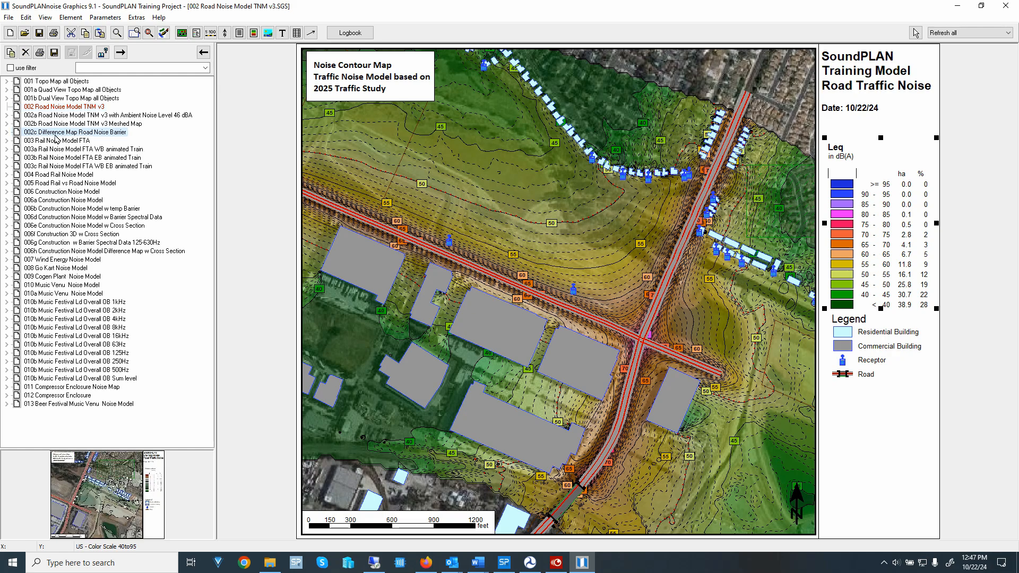
pyautogui.doubleClick(56, 134)
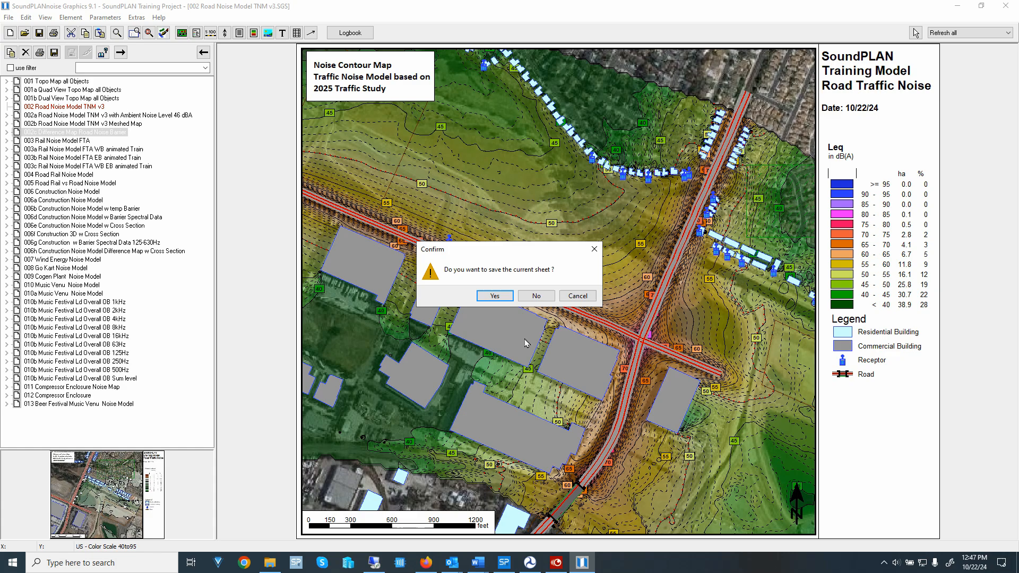
pyautogui.click(533, 296)
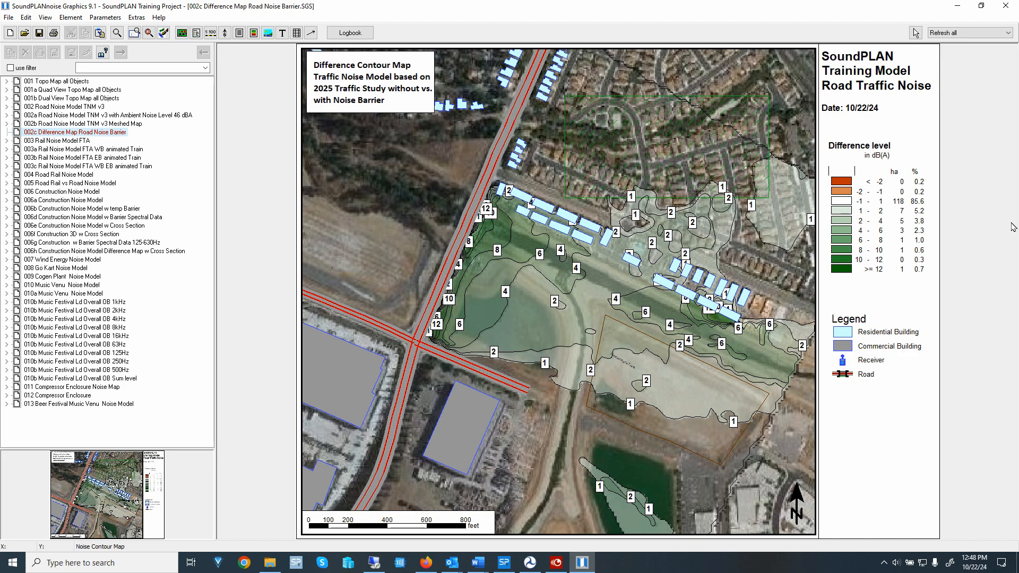
# - Open the 006h Construction Noise Model Difference Map w Cross Section sheet and its map's File selection manager
pyautogui.click(101, 251)
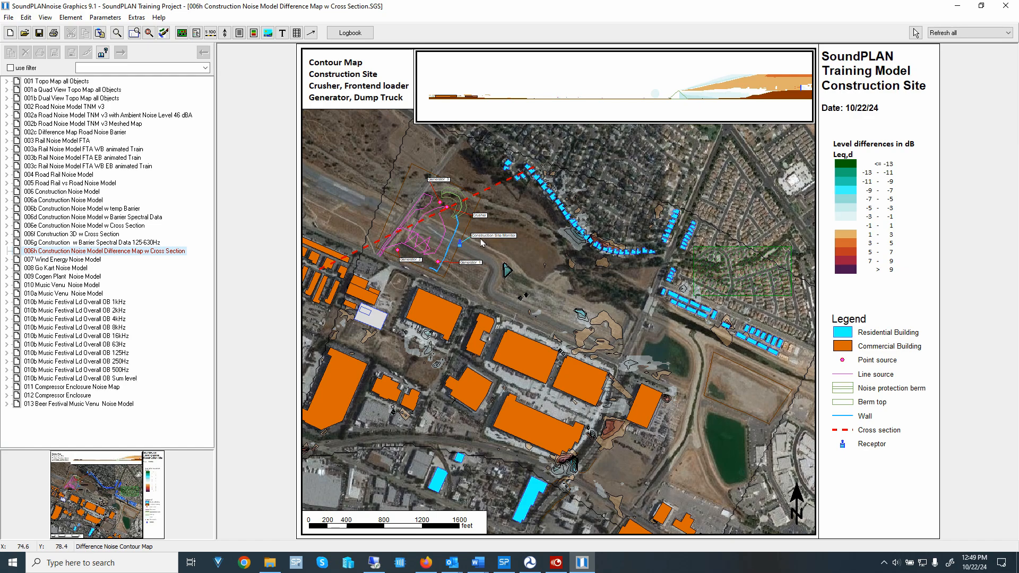
pyautogui.click(554, 213)
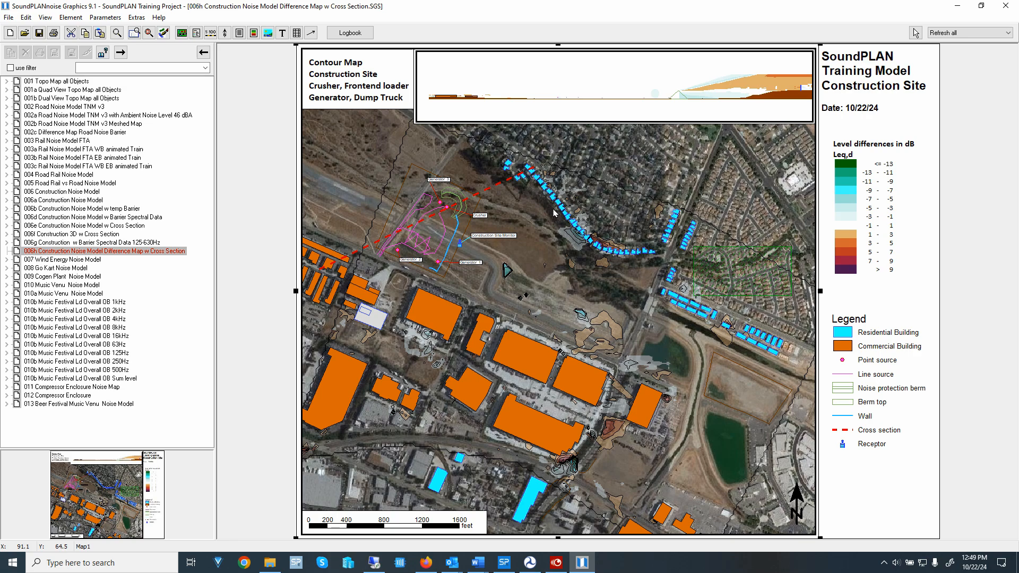
pyautogui.doubleClick(553, 213)
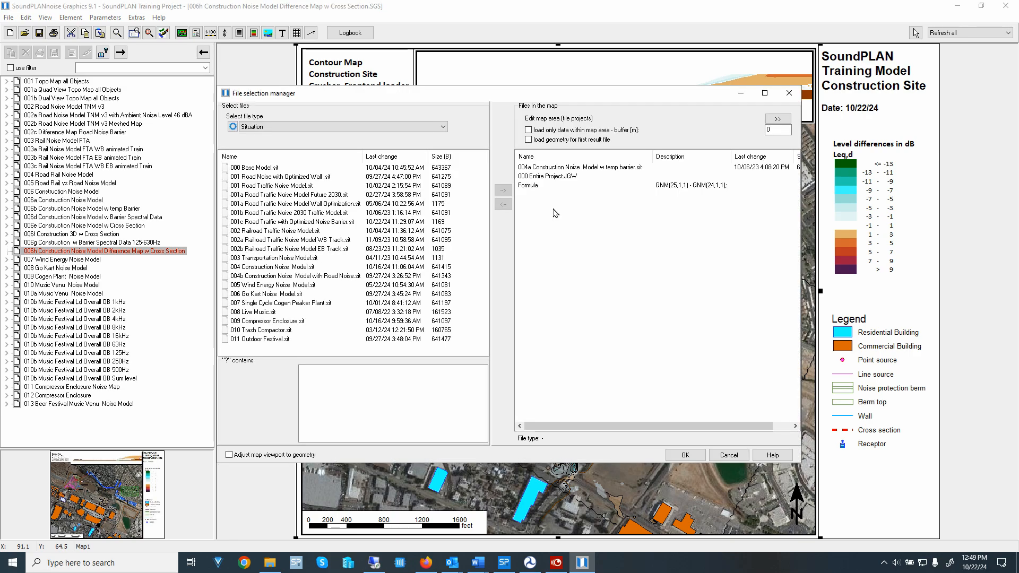
# - Examine which point source and receiver properties the 004a Construction Noise Model w temp barrier situation loads as text
pyautogui.doubleClick(558, 171)
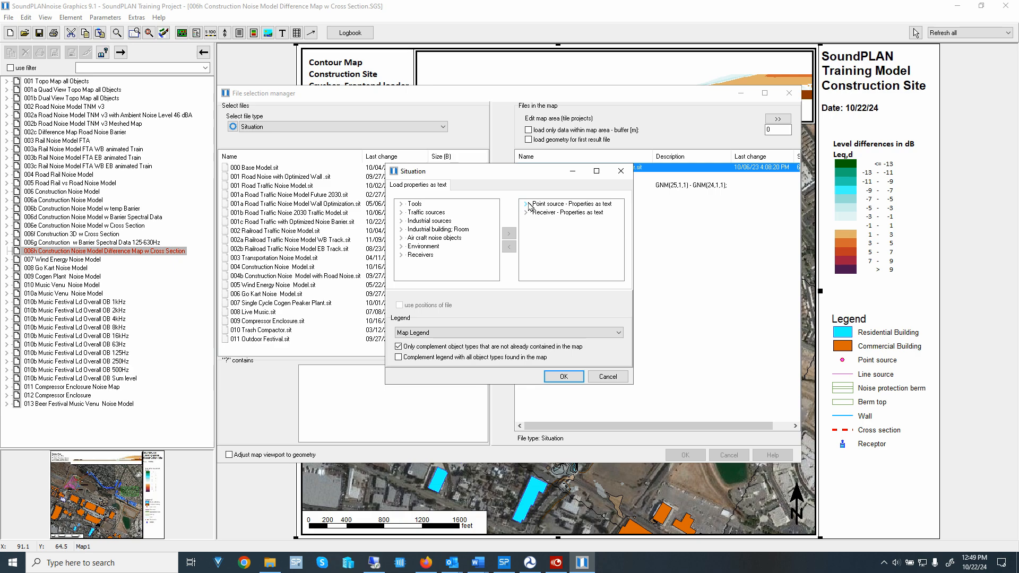
pyautogui.click(527, 204)
pyautogui.click(526, 221)
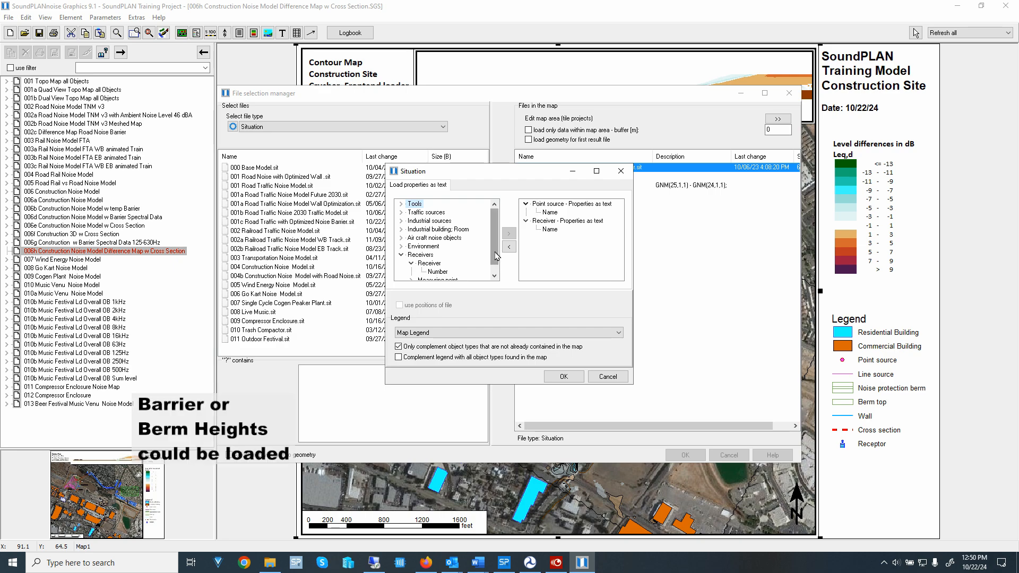
pyautogui.scroll(-1, 491, 259)
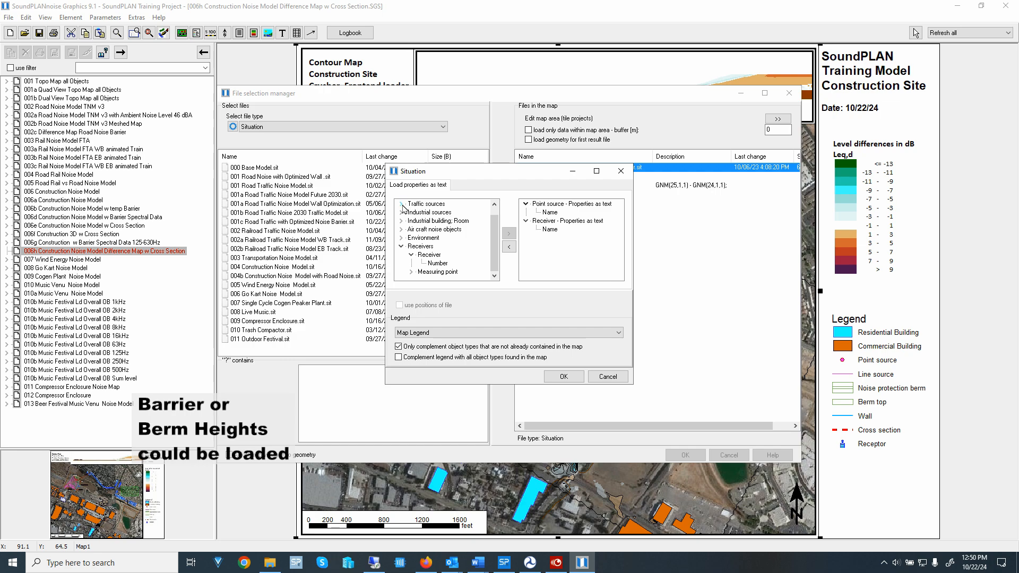
pyautogui.click(402, 207)
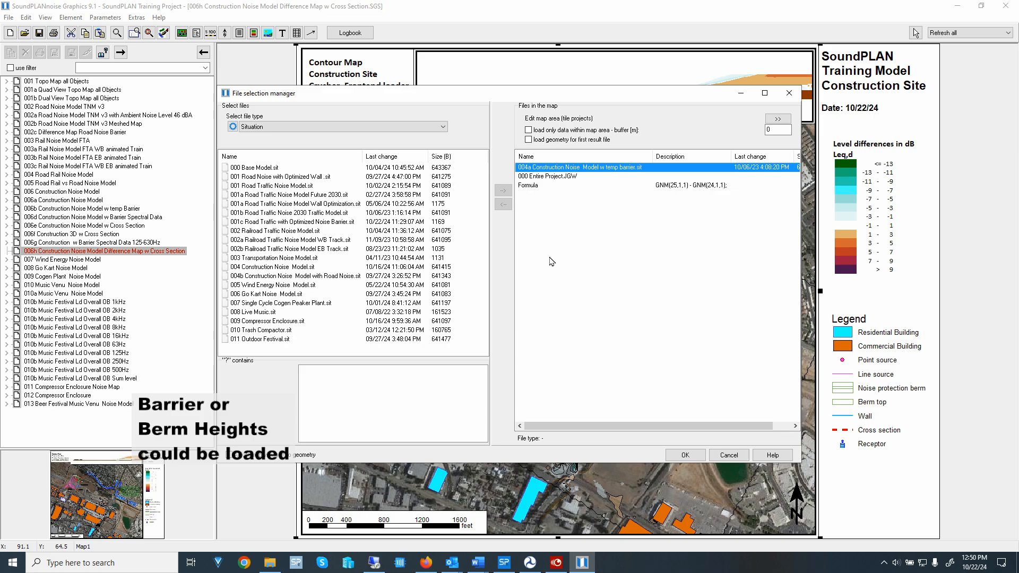
pyautogui.click(685, 455)
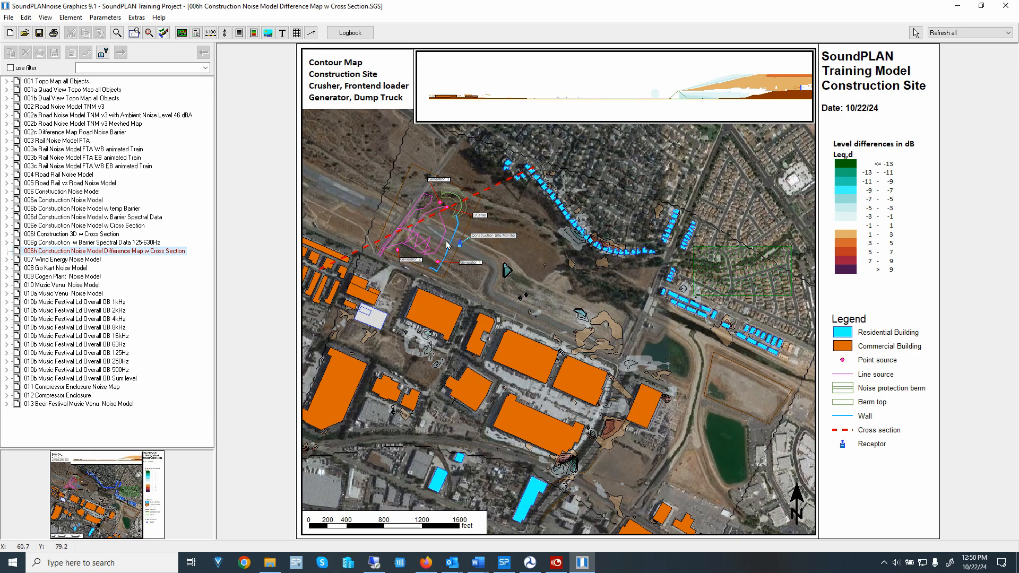
# - Open the construction map for editing, activate moving of property texts, and shift the Construction Site Monitor label above its receiver
pyautogui.click(429, 226)
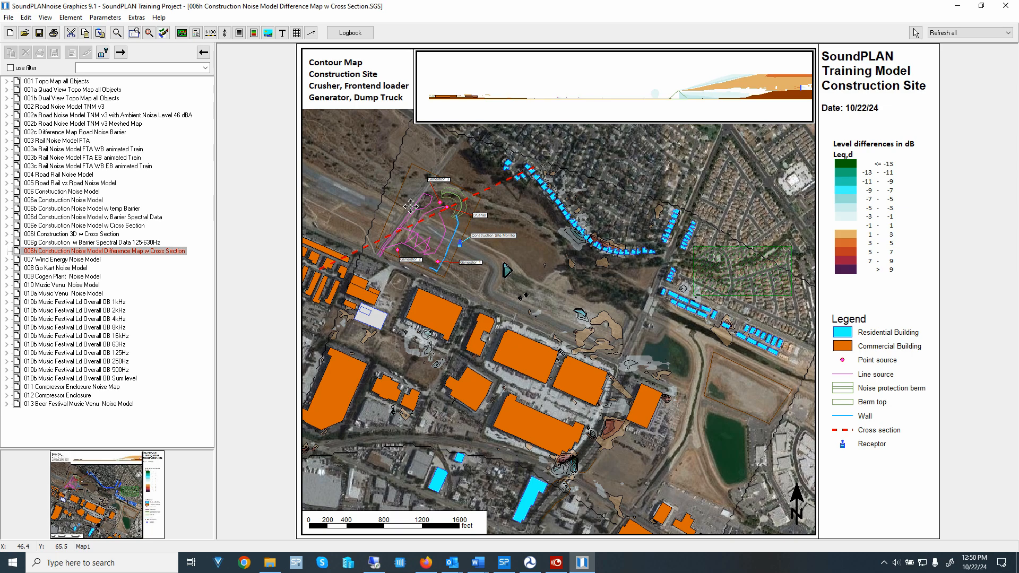
pyautogui.doubleClick(410, 206)
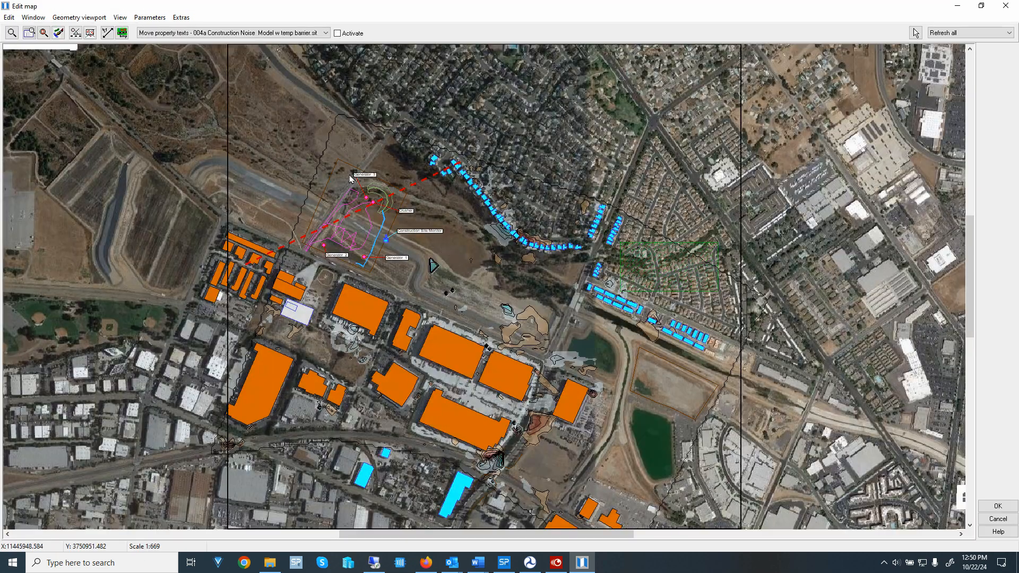
pyautogui.scroll(5, 455, 150)
pyautogui.moveTo(455, 150); pyautogui.dragTo(498, 179)
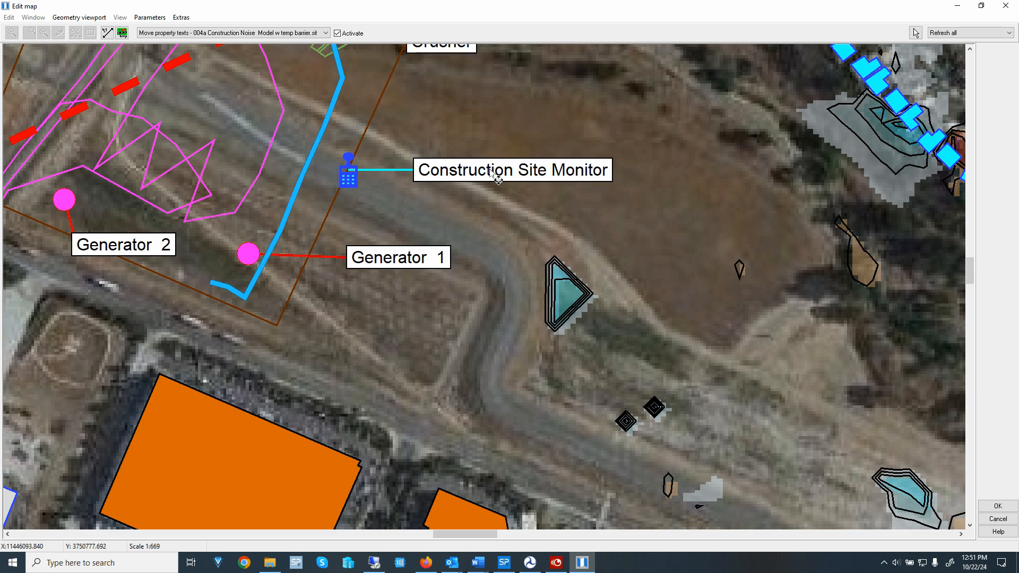
pyautogui.moveTo(497, 179); pyautogui.dragTo(480, 123)
# - Reposition the Generator 1, Generator 2, Generator 3 and Crusher labels around the construction site
pyautogui.moveTo(389, 261); pyautogui.dragTo(387, 293)
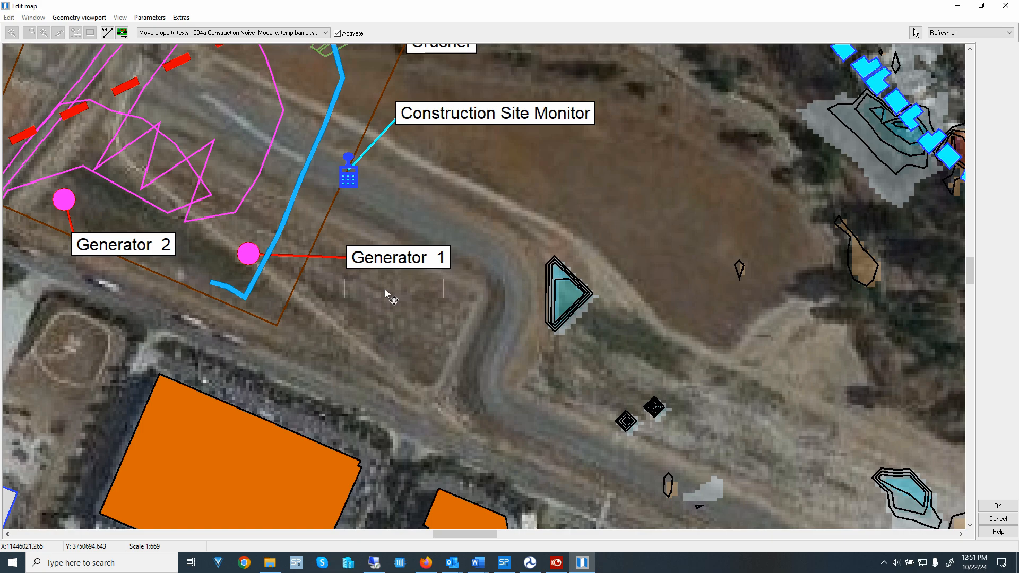
pyautogui.moveTo(387, 294); pyautogui.dragTo(386, 300)
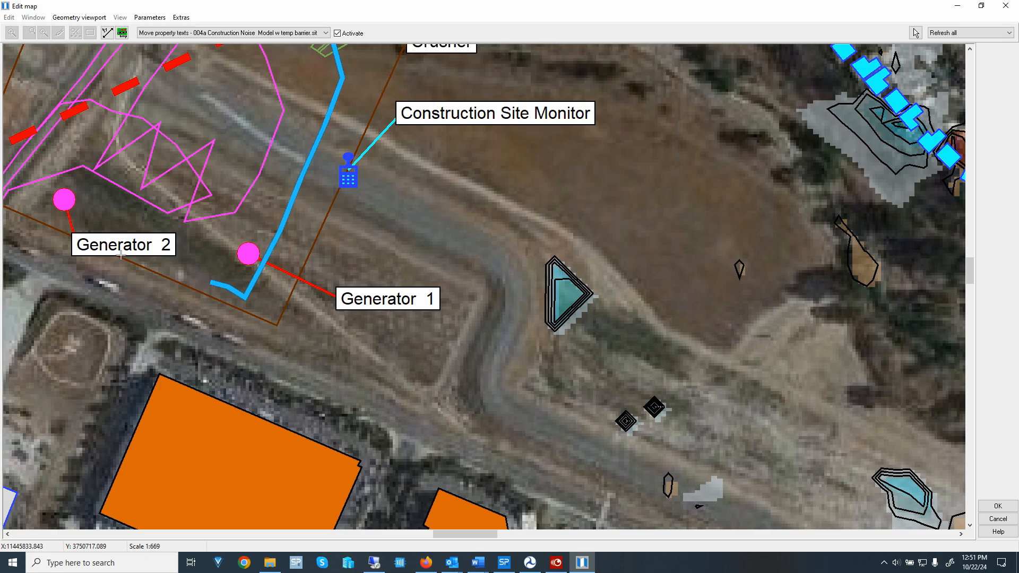
pyautogui.moveTo(121, 255); pyautogui.dragTo(113, 296)
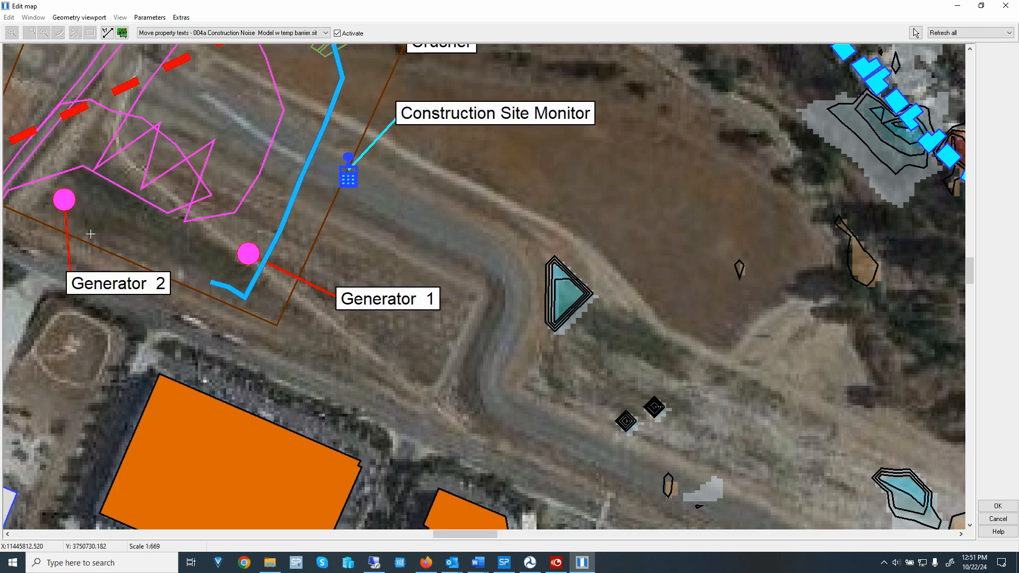
pyautogui.scroll(-2, 362, 90)
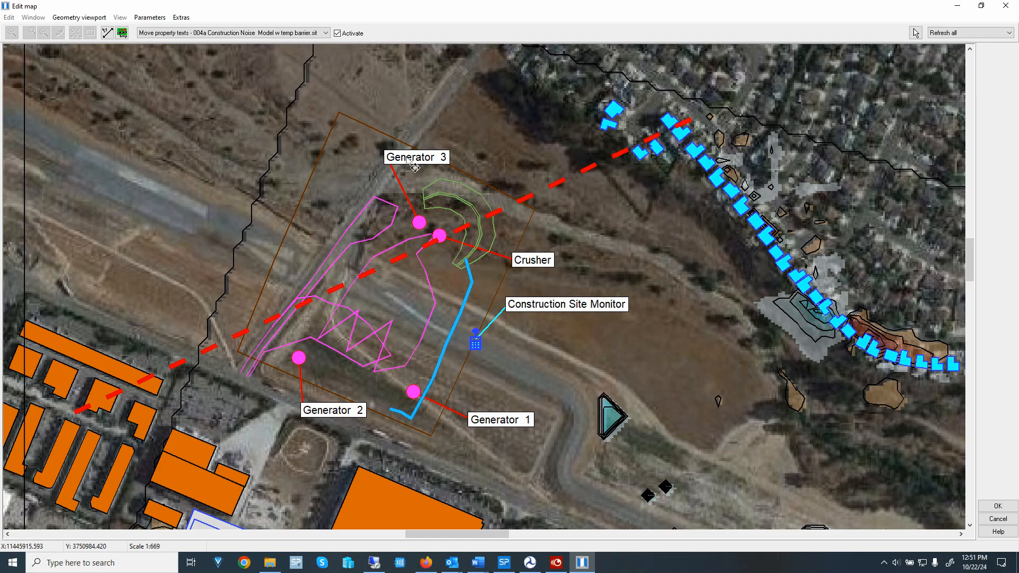
pyautogui.moveTo(409, 159); pyautogui.dragTo(463, 151)
pyautogui.moveTo(530, 260); pyautogui.dragTo(539, 278)
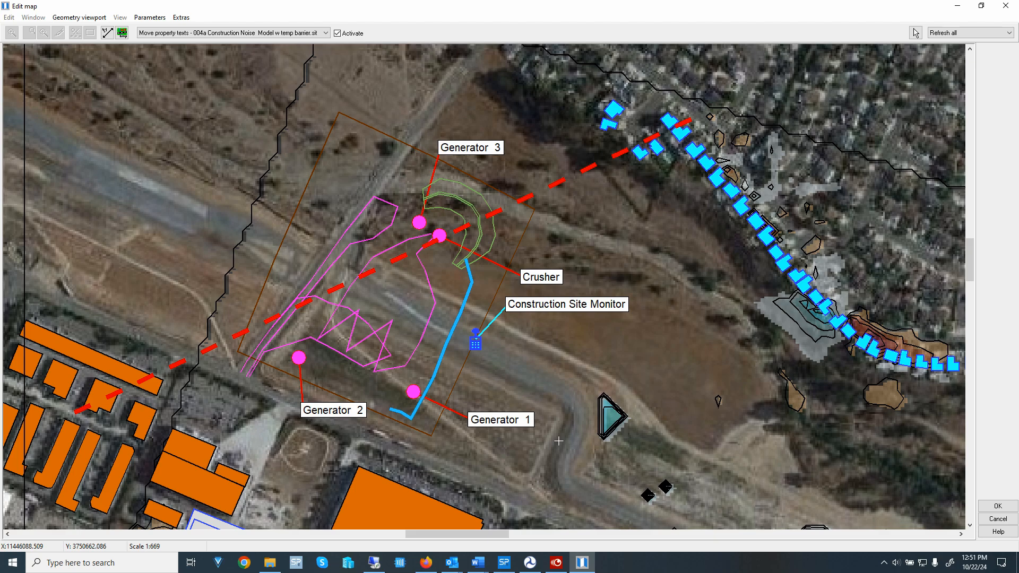
pyautogui.scroll(-3, 558, 441)
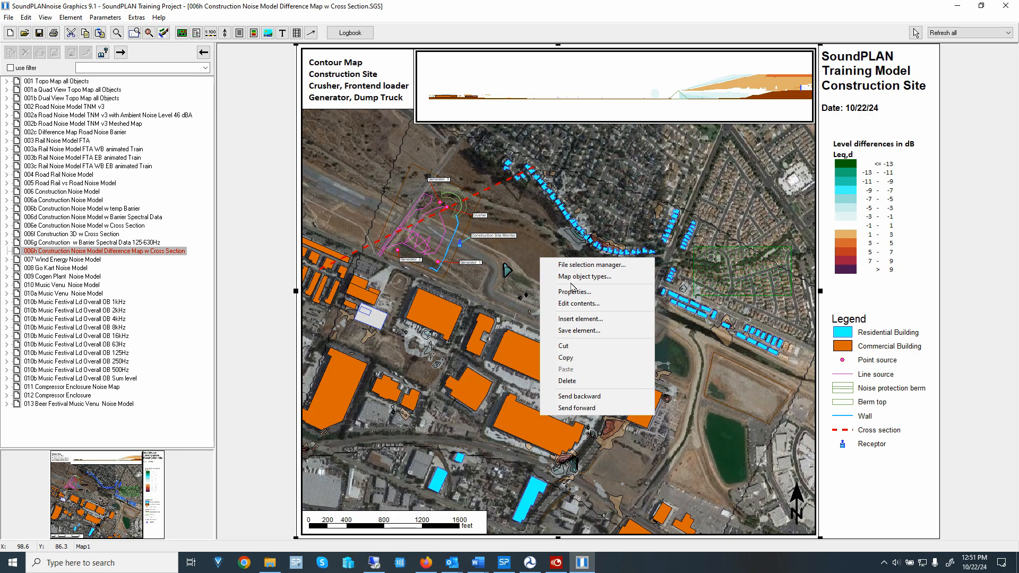
# - Review the cartography settings for the point receiver's property text in the map object types, and leave without changes
pyautogui.click(583, 276)
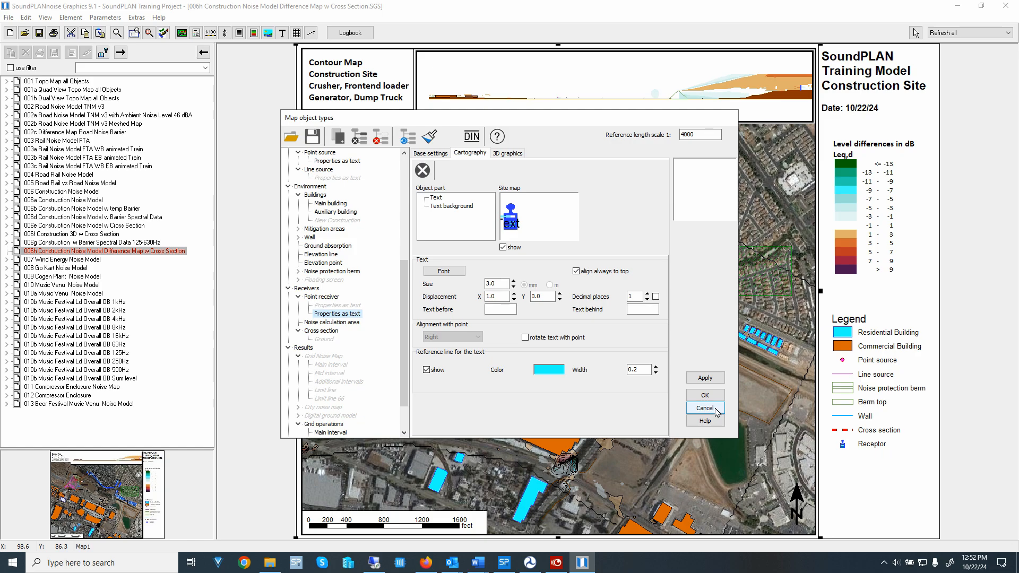
pyautogui.click(705, 408)
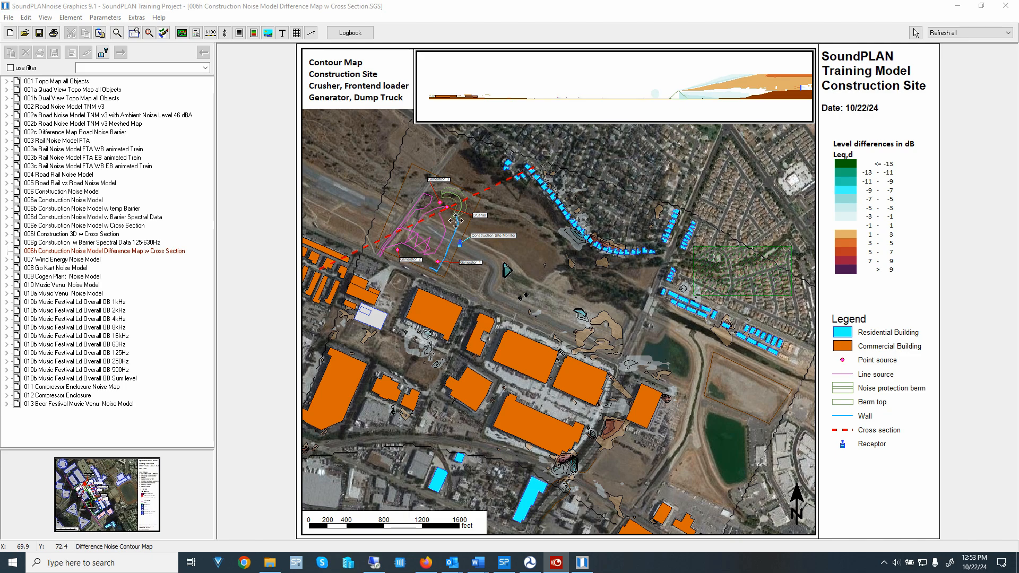
# - Open the recent sheet 000 single 3D View Operation and review the facade map operations settings in its map object types
pyautogui.click(9, 17)
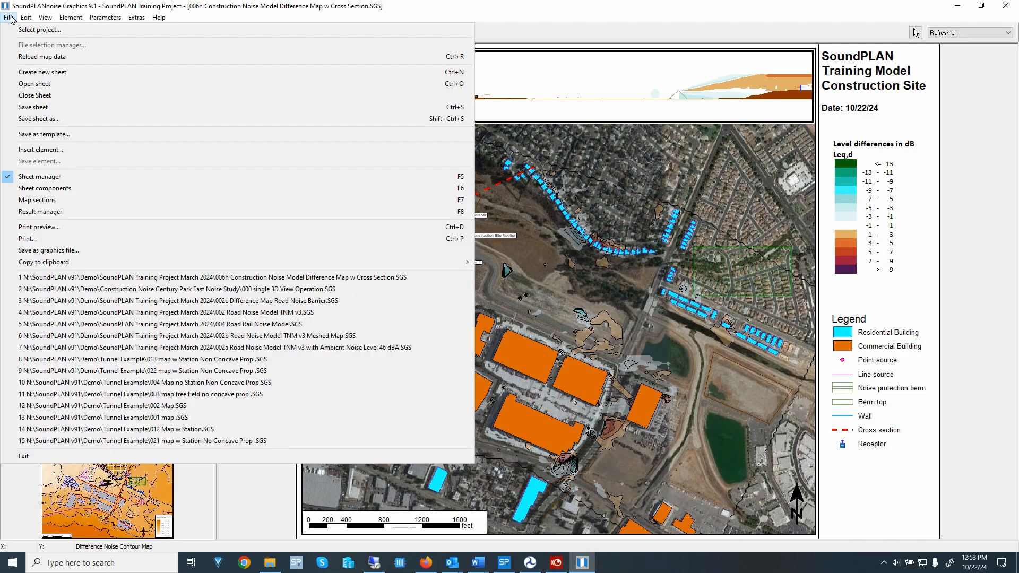
pyautogui.click(94, 288)
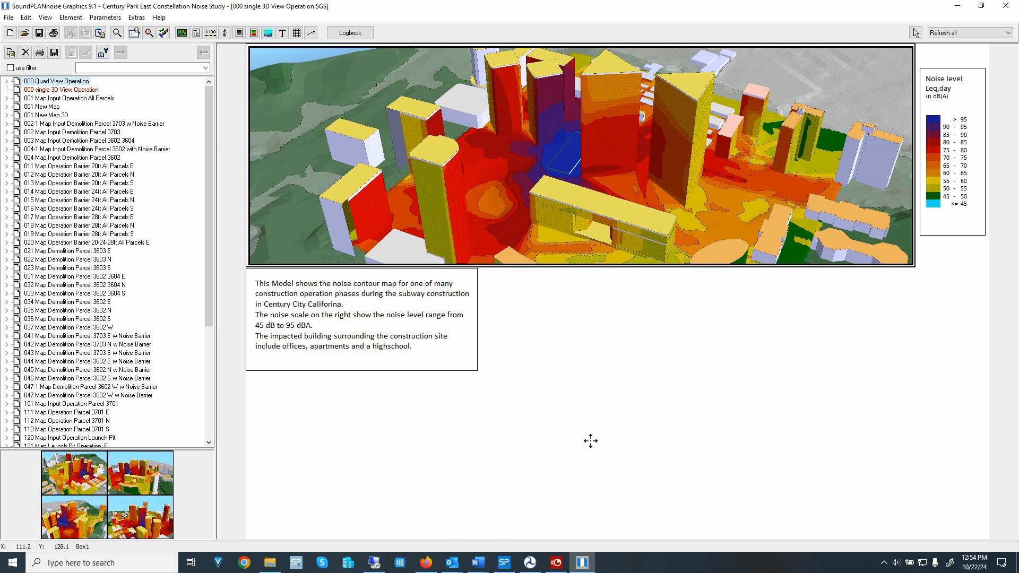
pyautogui.doubleClick(560, 235)
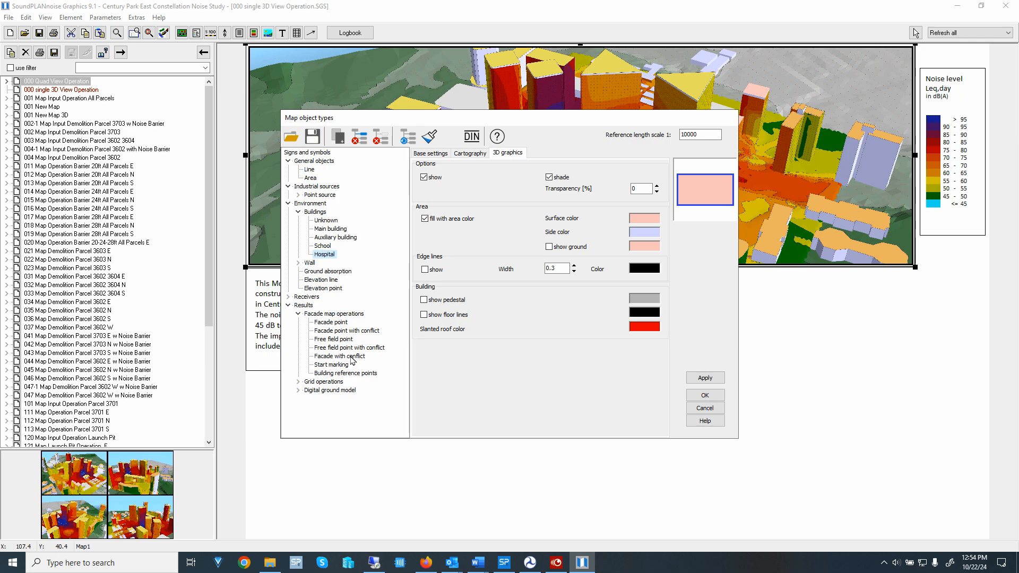
pyautogui.click(331, 314)
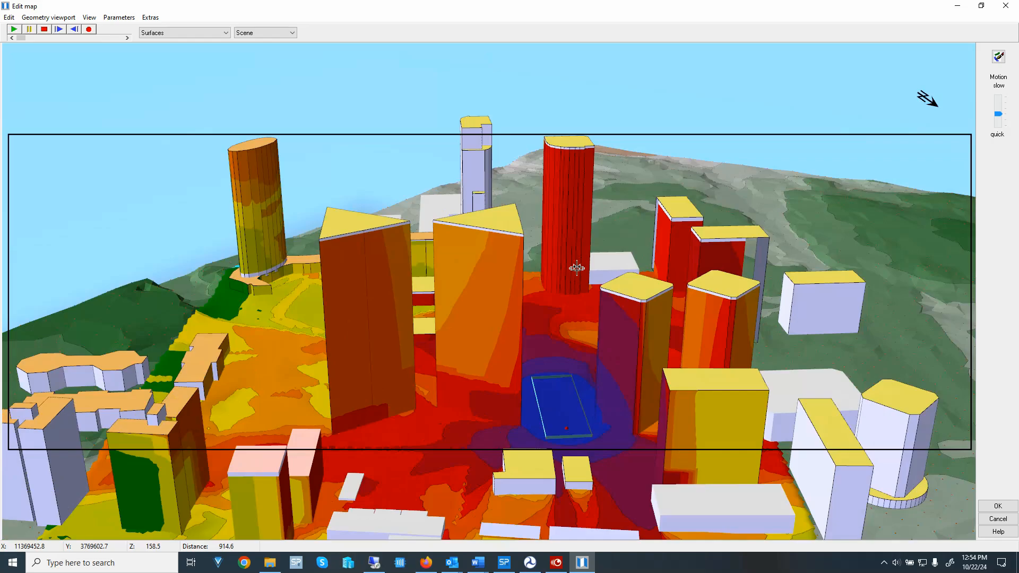
# - Examine the facade and ground noise levels around the construction site from several sides in the 3D map, and leave it
pyautogui.moveTo(576, 269); pyautogui.dragTo(517, 275)
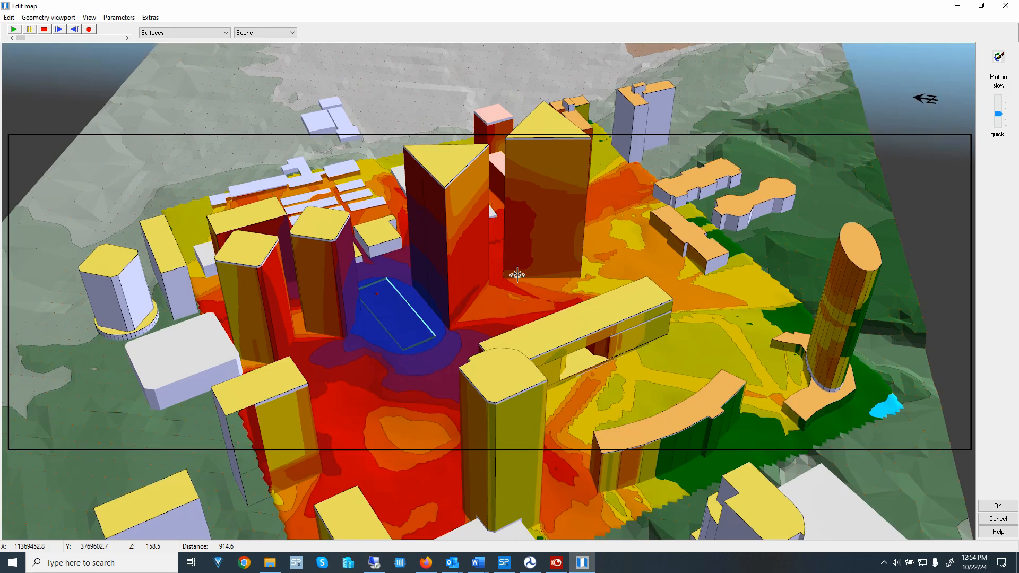
pyautogui.moveTo(517, 275); pyautogui.dragTo(520, 297)
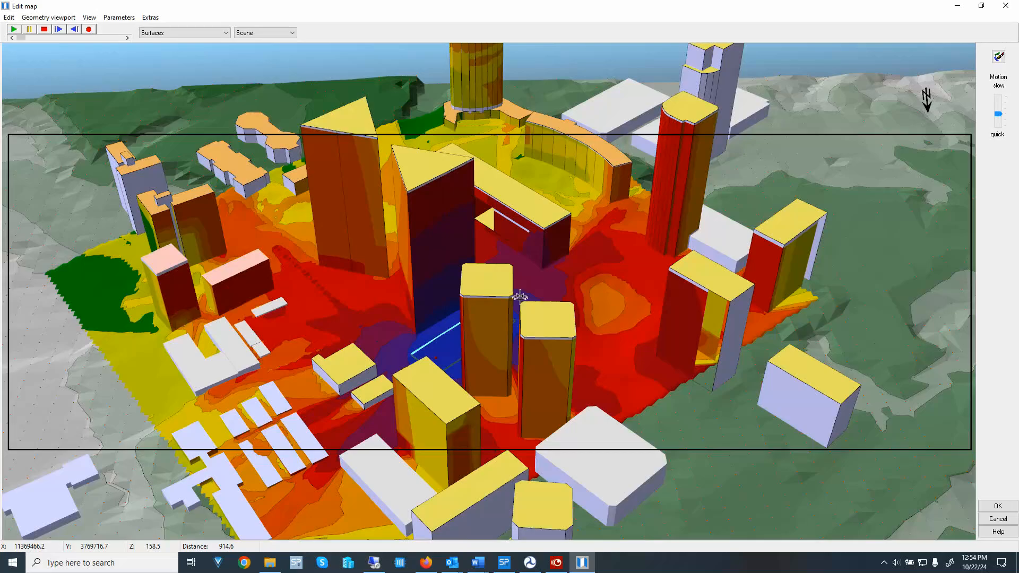
pyautogui.moveTo(520, 297); pyautogui.dragTo(533, 290)
pyautogui.moveTo(449, 321); pyautogui.dragTo(432, 299)
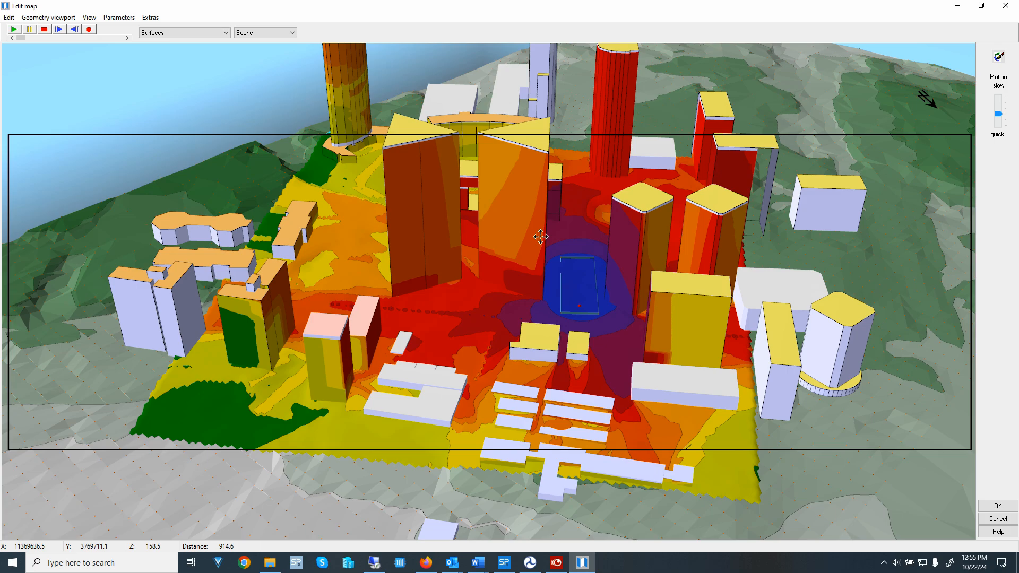
pyautogui.moveTo(540, 237); pyautogui.dragTo(539, 298)
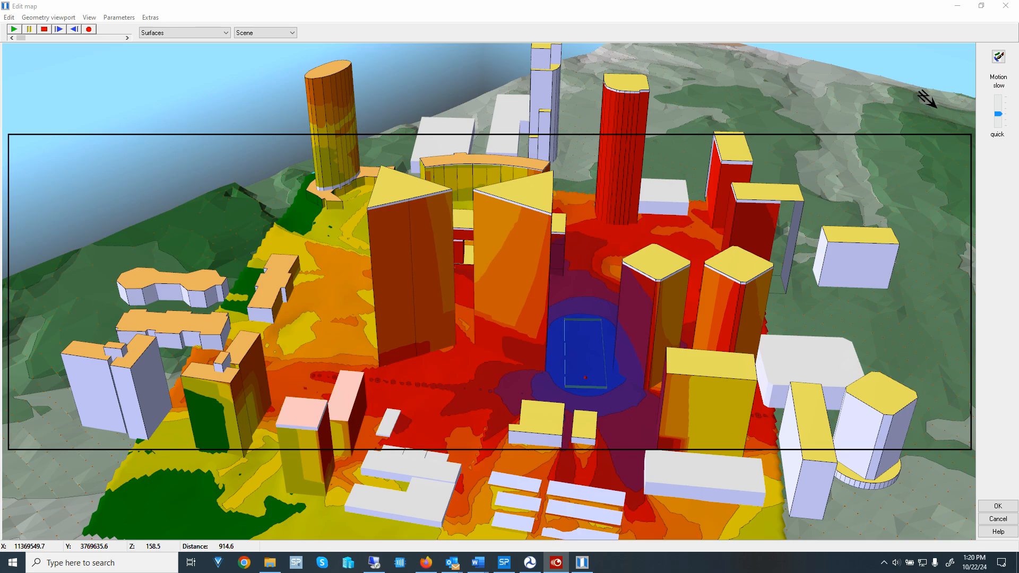
pyautogui.click(957, 6)
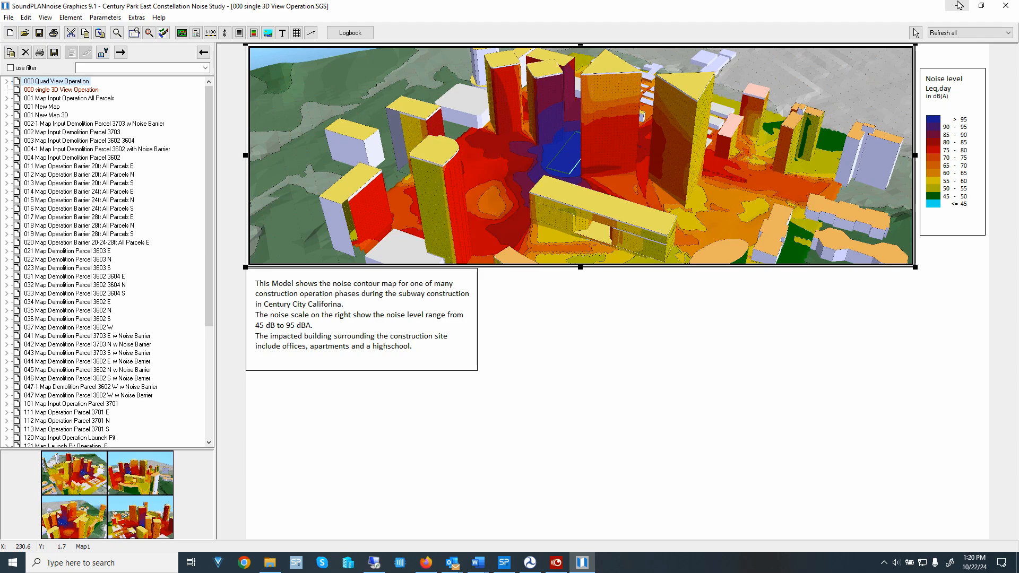
# - Switch to the Geo-Database and open the general and roof properties of the small rectangular industrial building
pyautogui.click(958, 5)
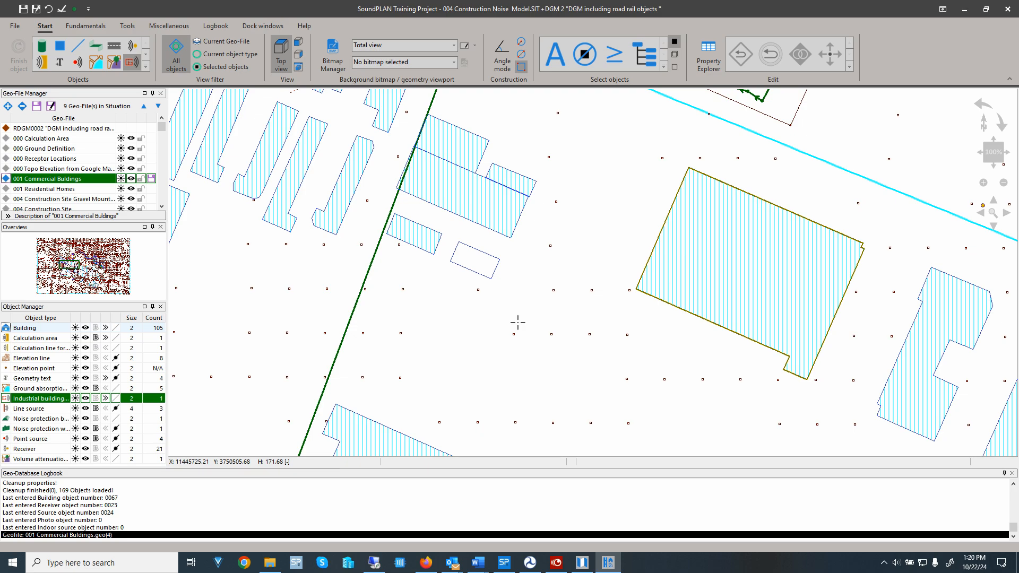
pyautogui.doubleClick(483, 276)
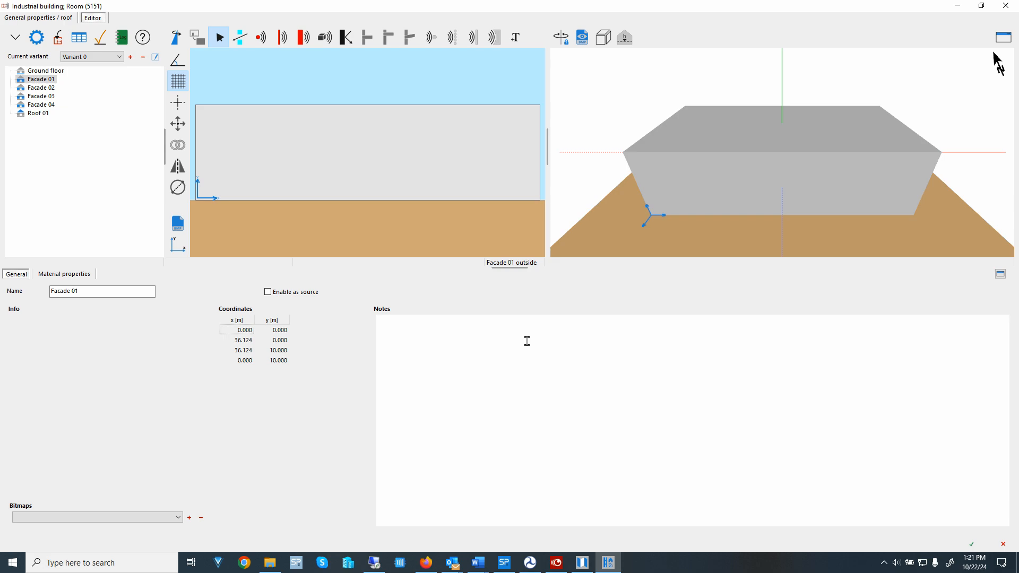
pyautogui.click(38, 18)
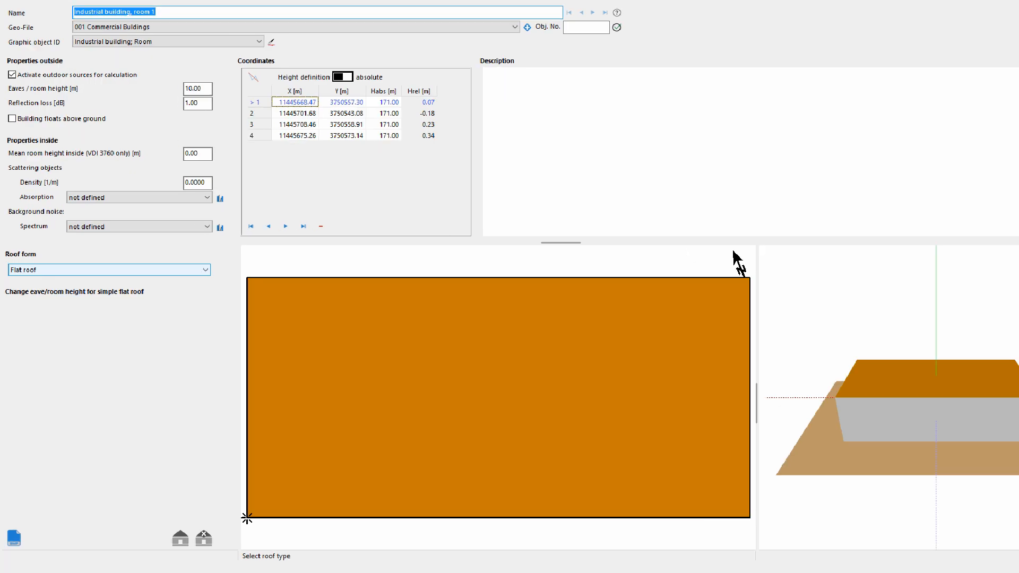
# - Generate a barrel roof on the industrial building with a ridge height of 4.00 m above the eaves, and inspect its shape in 3D
pyautogui.click(37, 271)
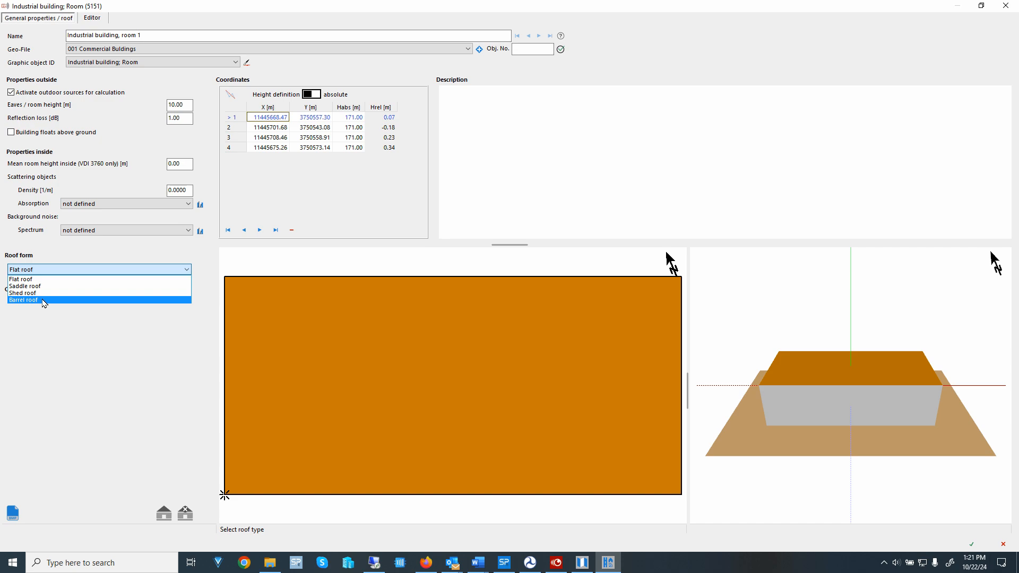
pyautogui.click(44, 301)
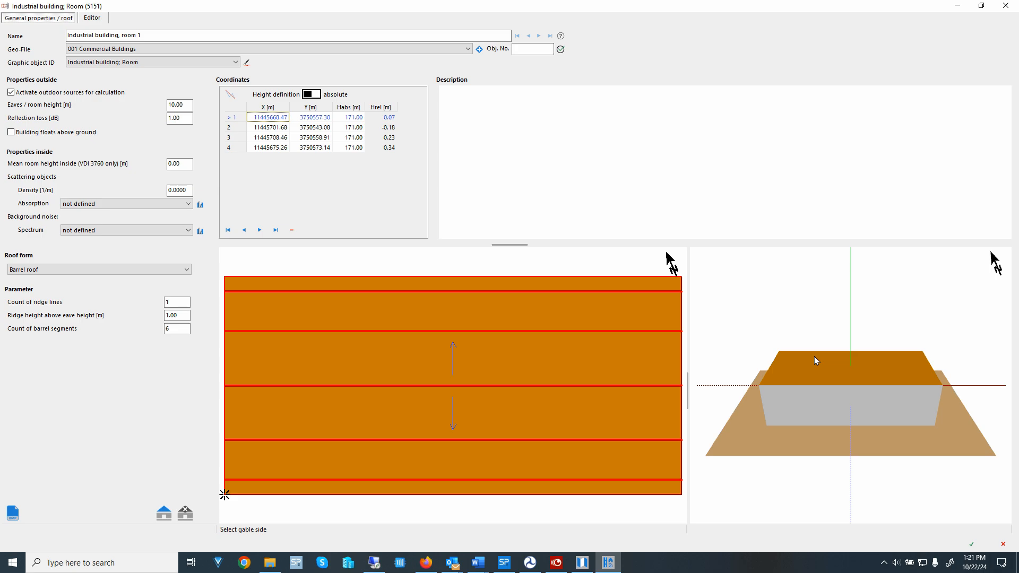
pyautogui.moveTo(182, 316); pyautogui.dragTo(149, 304)
pyautogui.write('4.00')
pyautogui.click(164, 513)
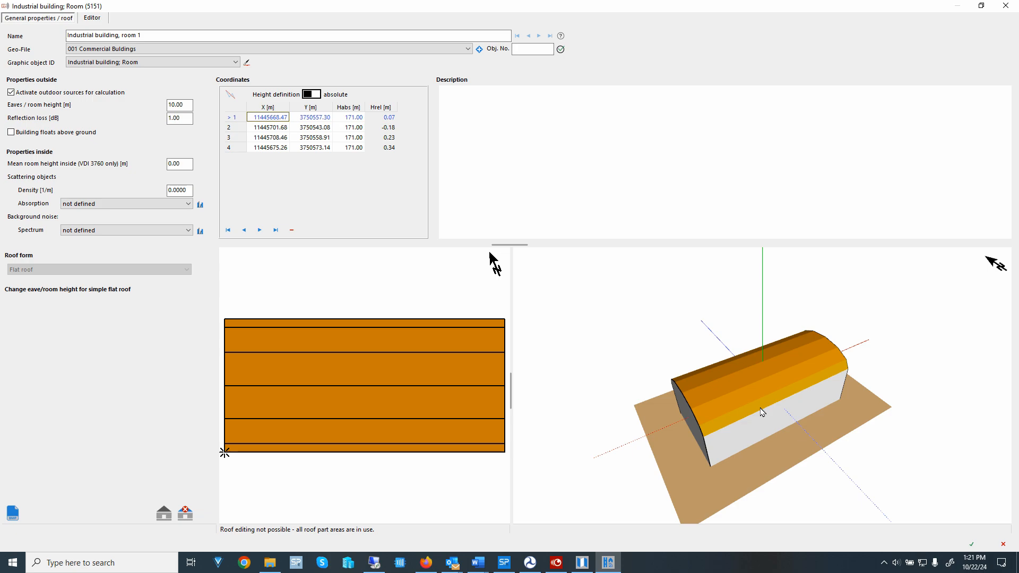
pyautogui.moveTo(760, 409); pyautogui.dragTo(238, 183)
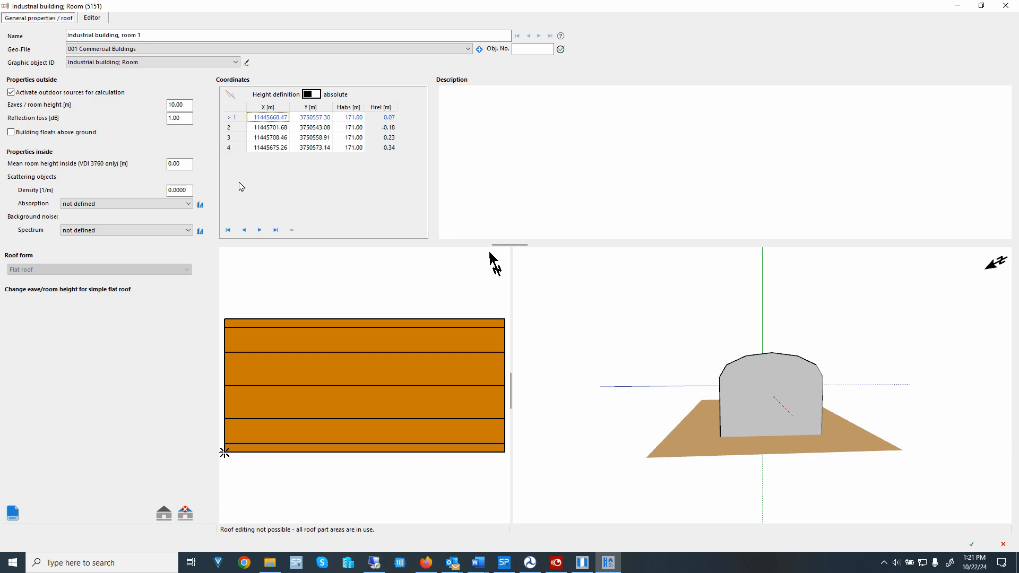
# - Enable Roof 01 to Roof 06 of the industrial building together as sources, leave the building editor and close the Geo-Database
pyautogui.click(92, 18)
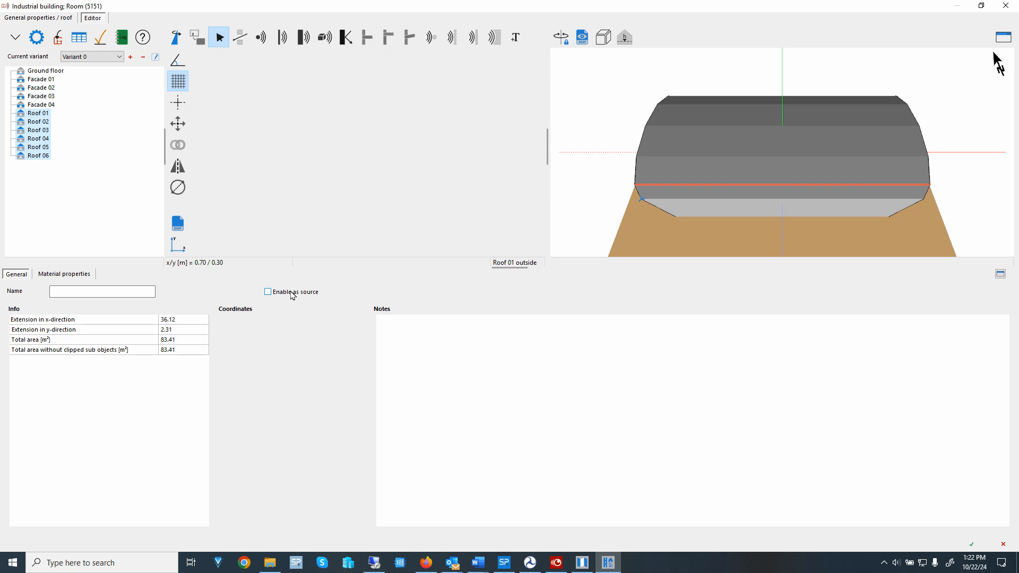
pyautogui.click(292, 293)
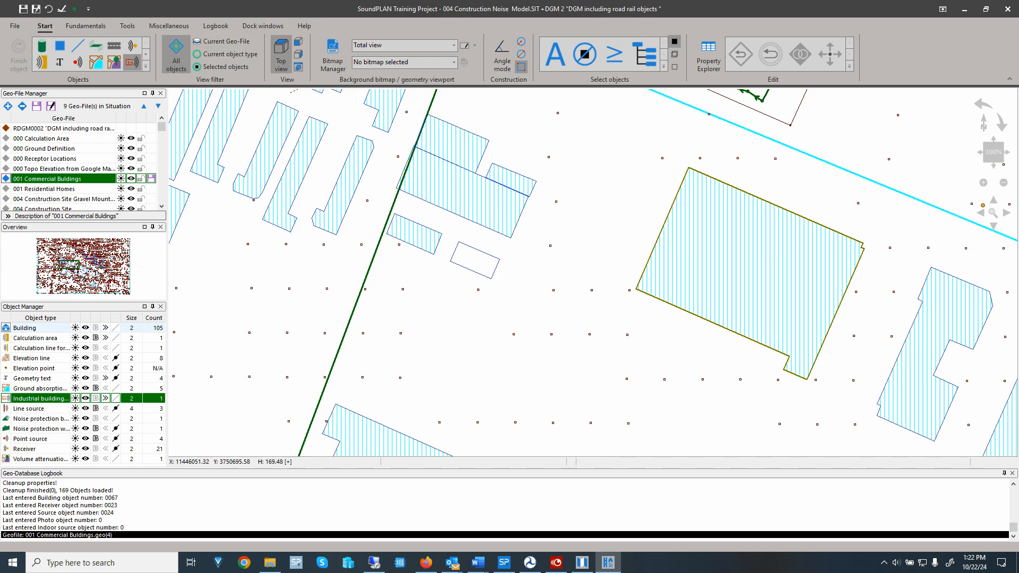
pyautogui.click(1007, 9)
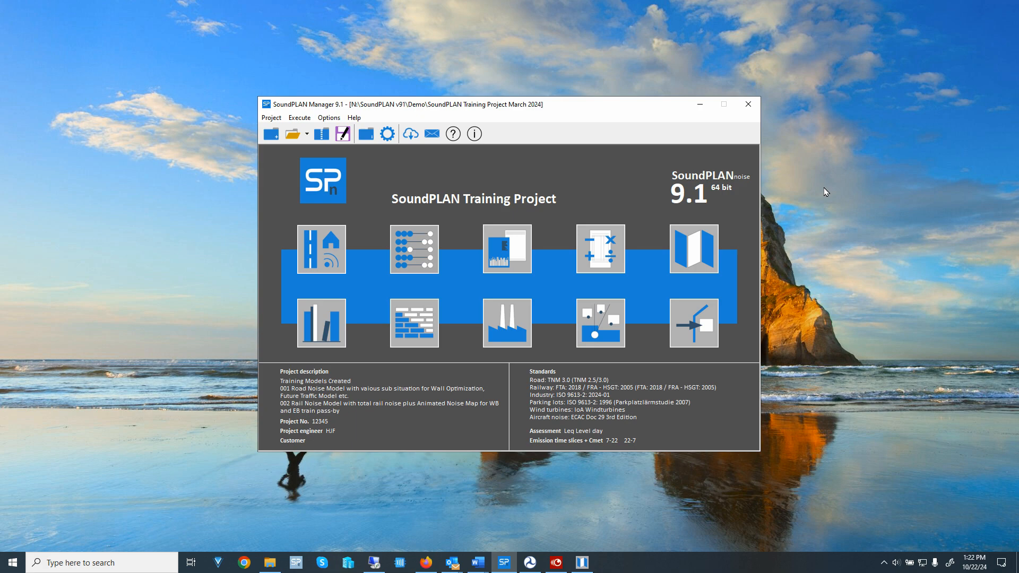